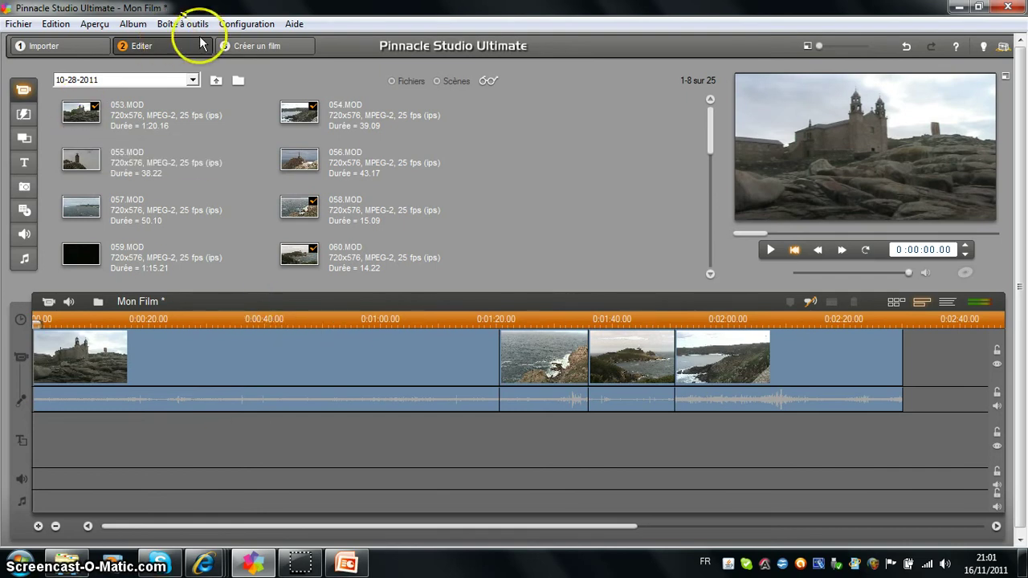
# Check the voice-over recording settings in the video and audio preferences and accept them
pyautogui.click(257, 29)
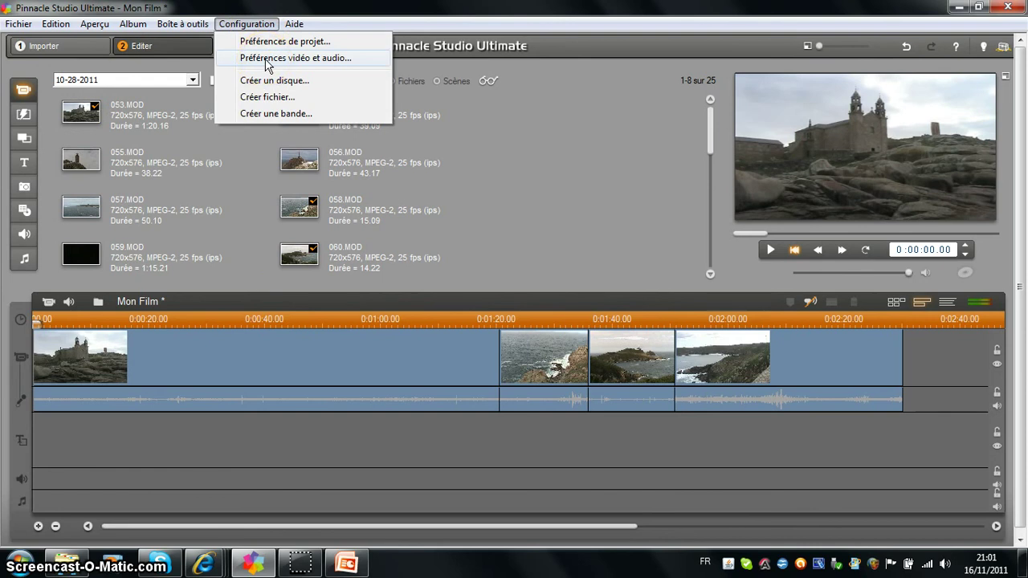
pyautogui.click(265, 59)
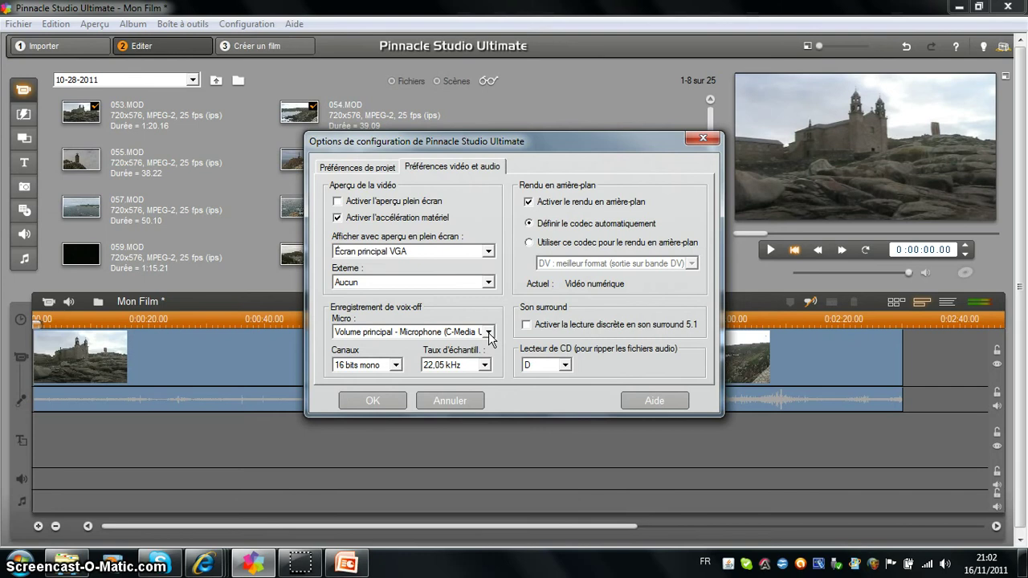
pyautogui.click(385, 399)
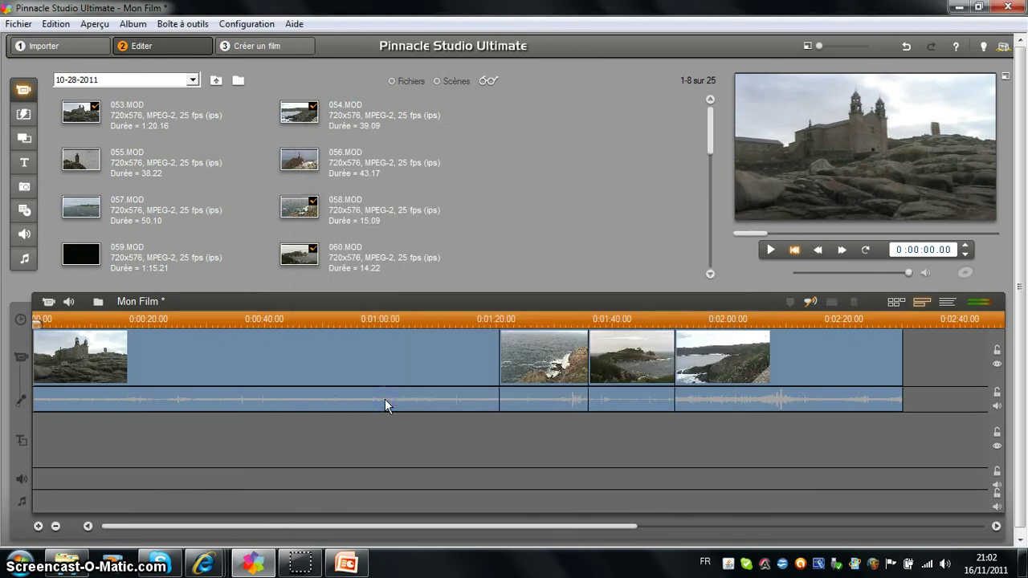
# Record a voice-over at the start of the film and move its clip to begin at about 0:00:11
pyautogui.click(182, 24)
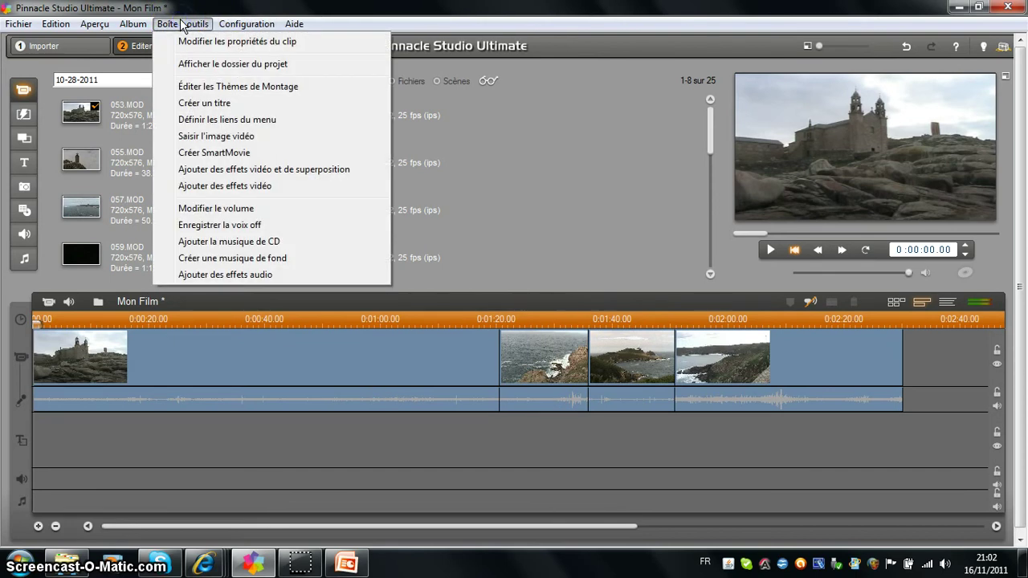
pyautogui.click(170, 228)
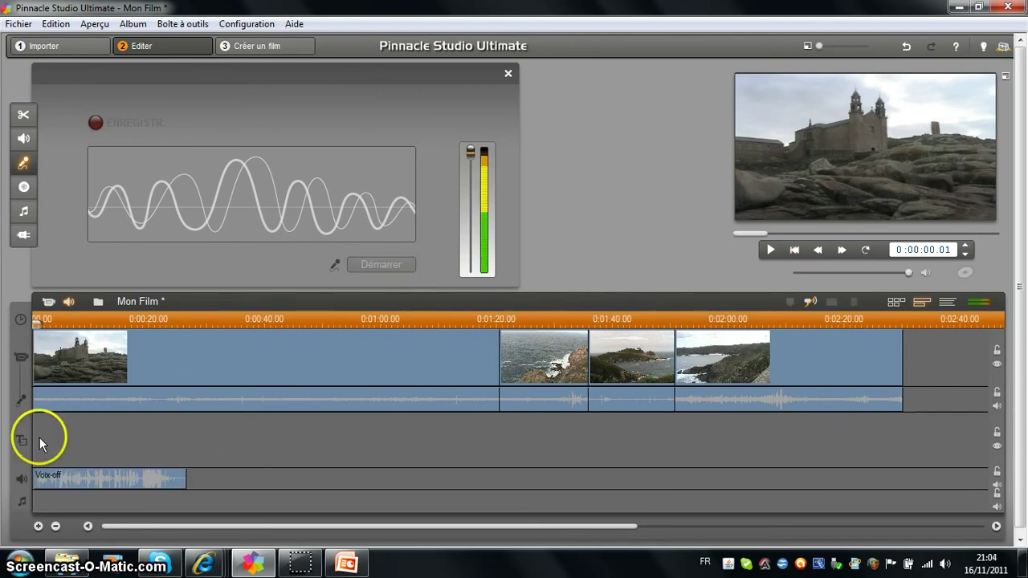
pyautogui.click(91, 480)
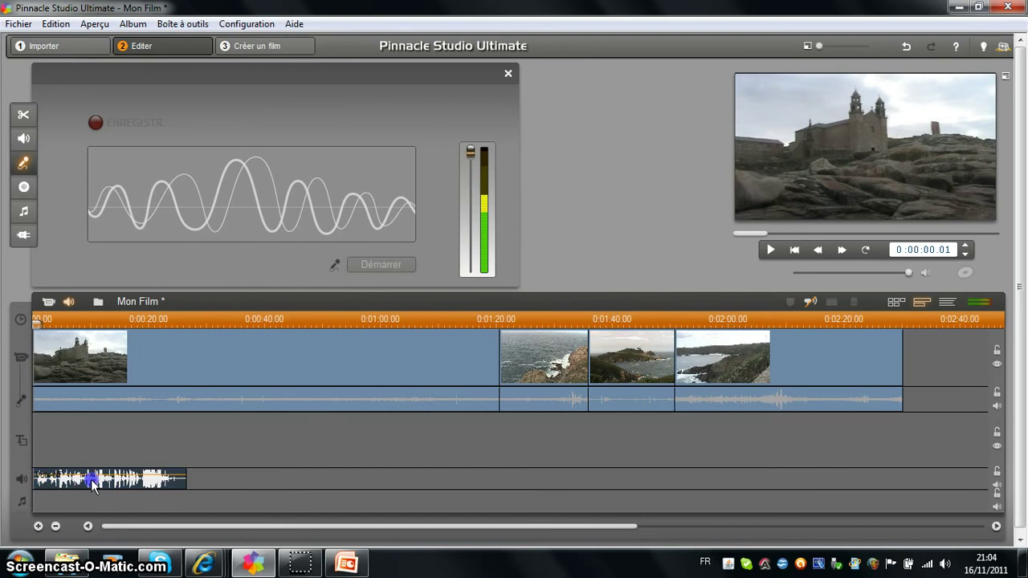
pyautogui.moveTo(128, 482); pyautogui.dragTo(169, 485)
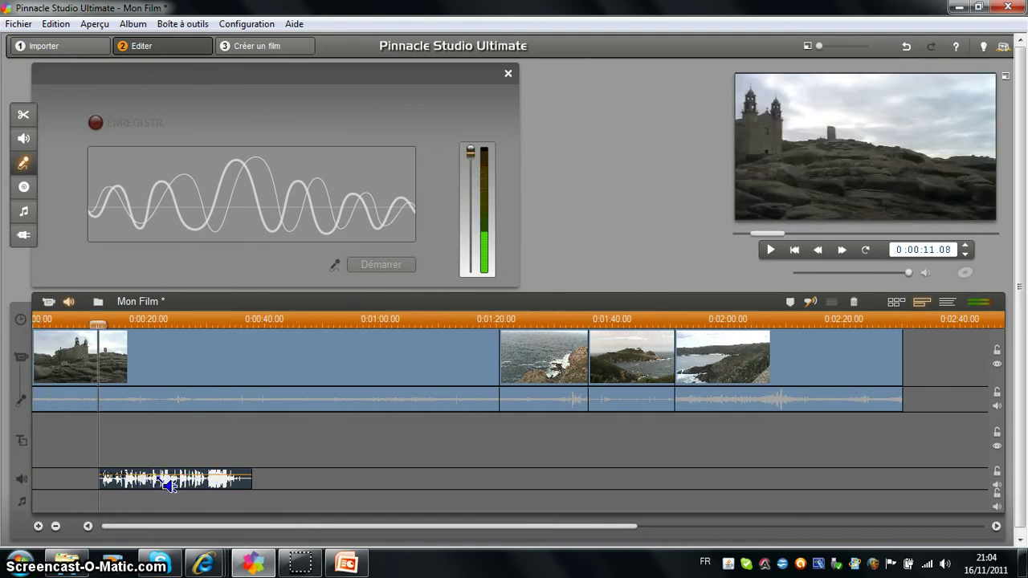
pyautogui.click(304, 476)
# Add a volume adjustment point near the middle of the voice-over clip, at about 0:00:25
pyautogui.click(239, 472)
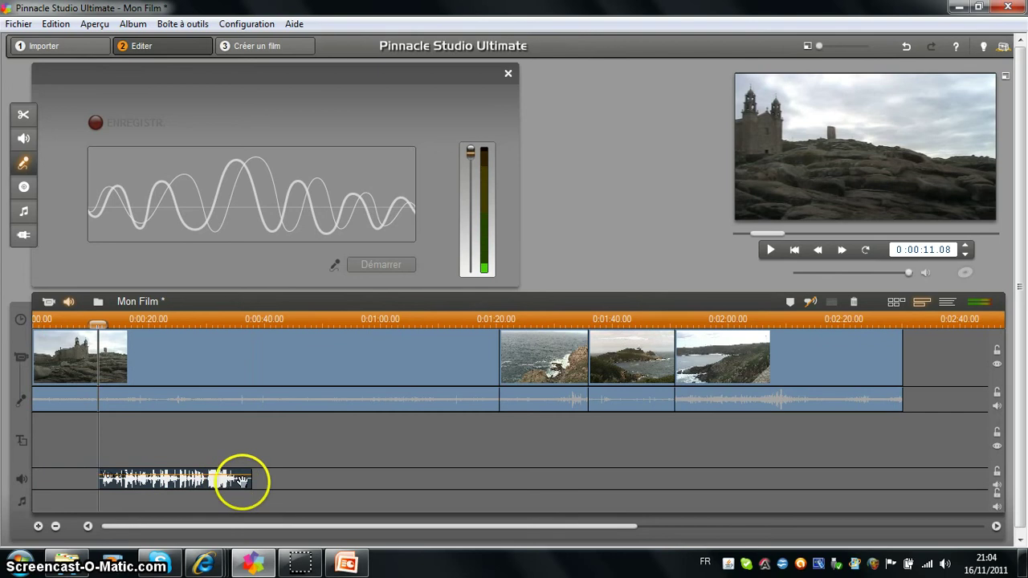
pyautogui.moveTo(238, 475); pyautogui.dragTo(239, 480)
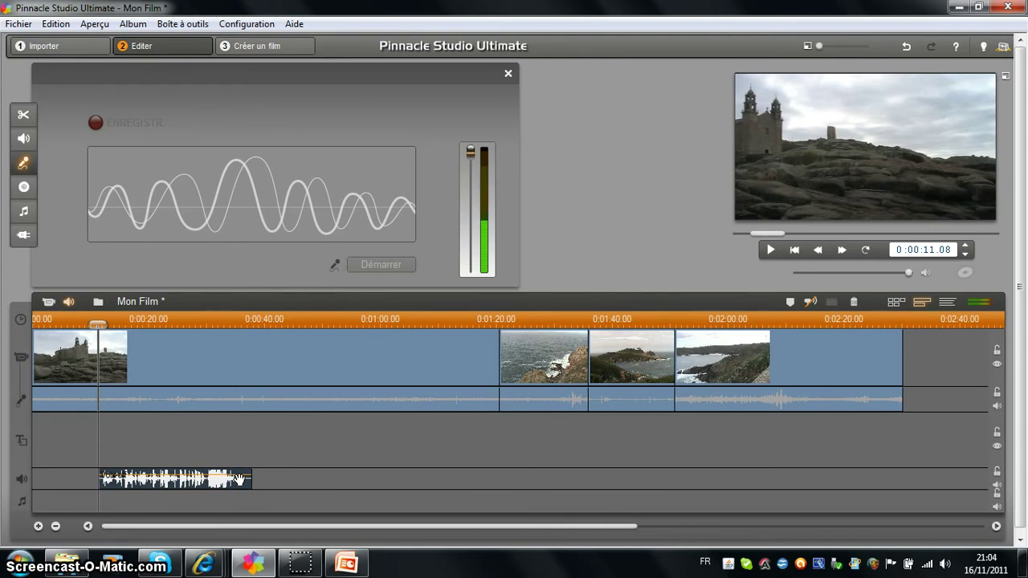
pyautogui.rightClick(238, 480)
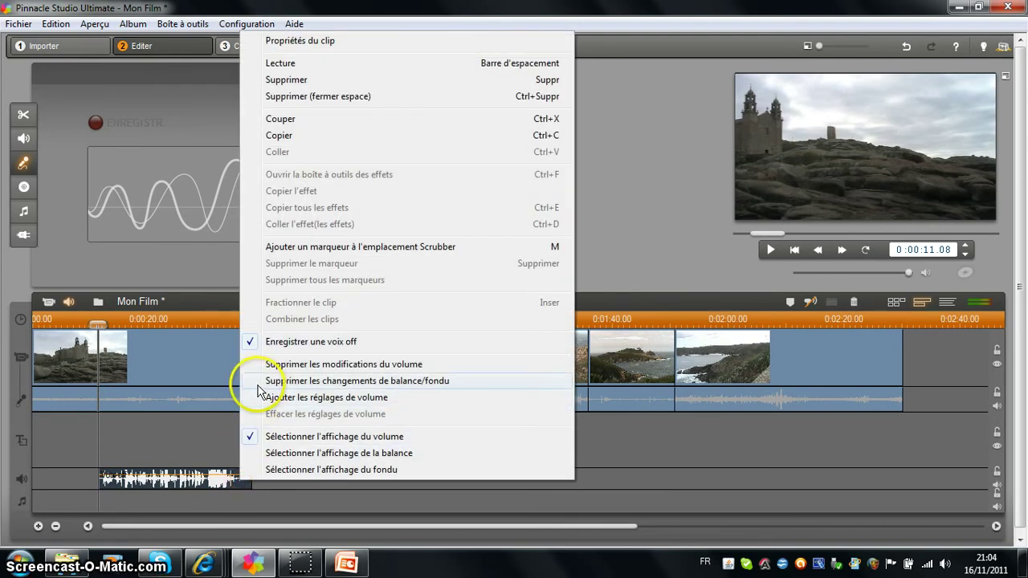
pyautogui.click(252, 476)
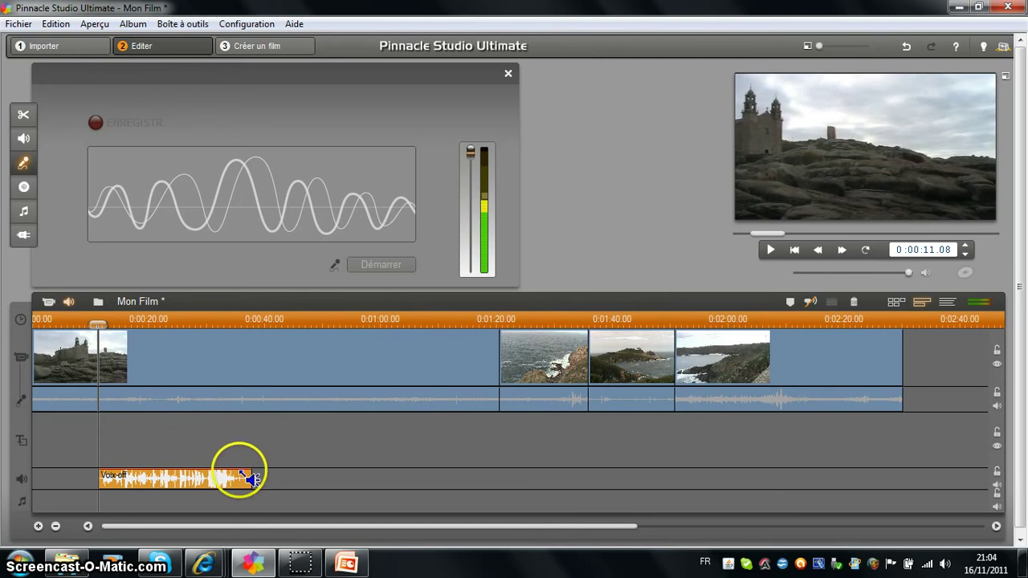
pyautogui.click(250, 478)
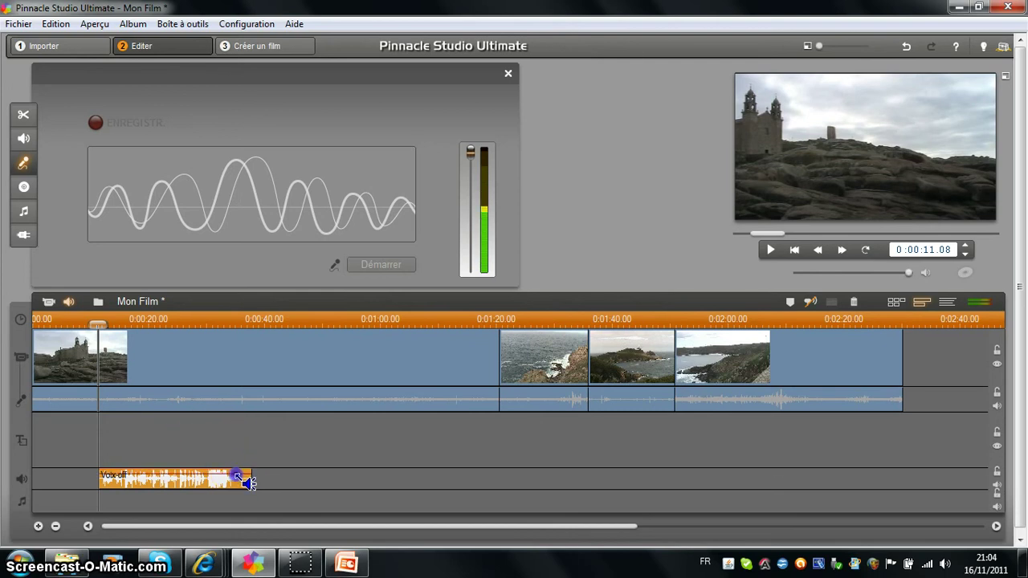
pyautogui.moveTo(249, 479); pyautogui.dragTo(191, 480)
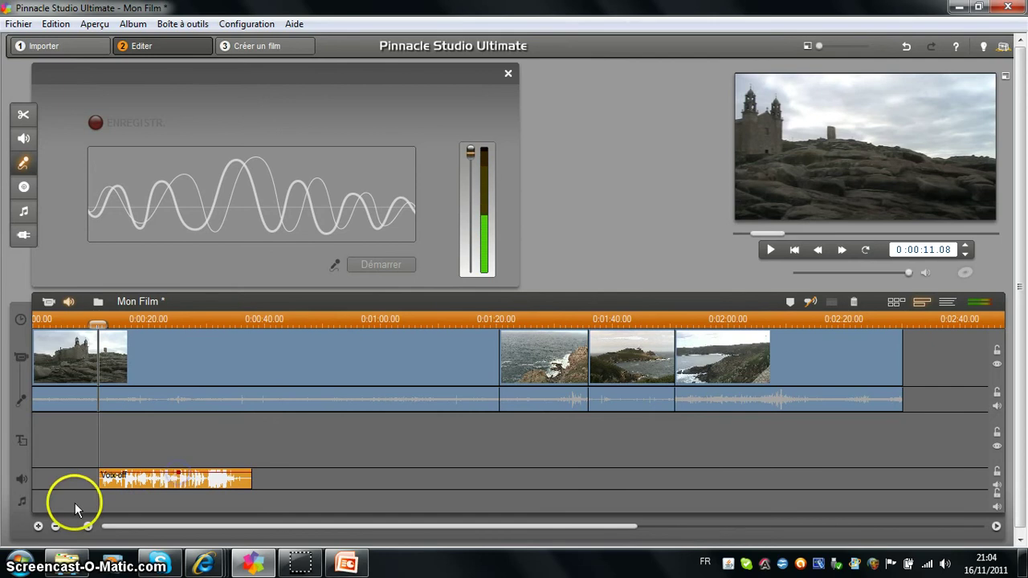
# Fade out the end of the voice-over with descending volume points from about 0:00:35 to the clip's end, then deselect the clip
pyautogui.click(39, 526)
pyautogui.moveTo(39, 527); pyautogui.dragTo(42, 529)
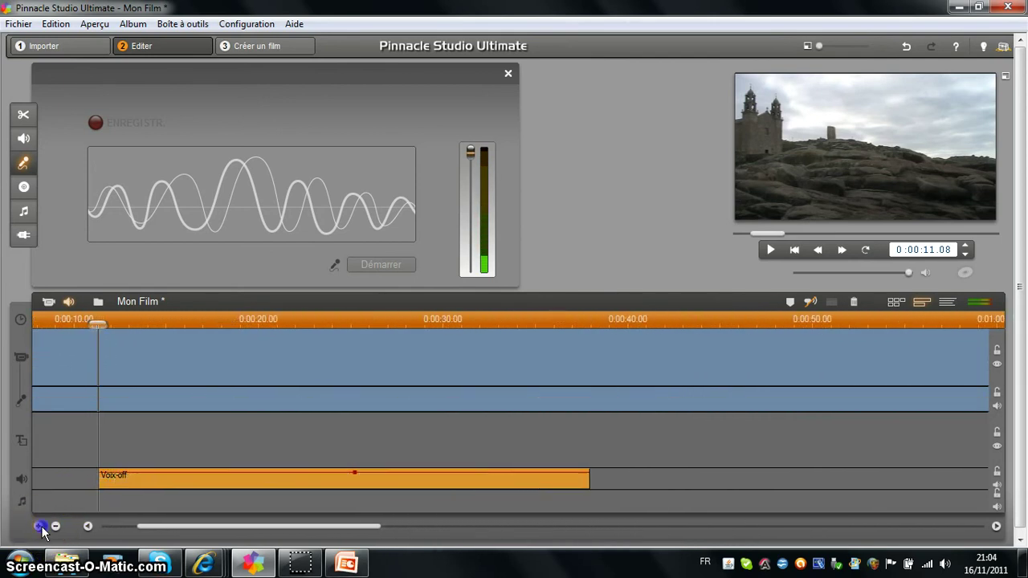
pyautogui.click(535, 474)
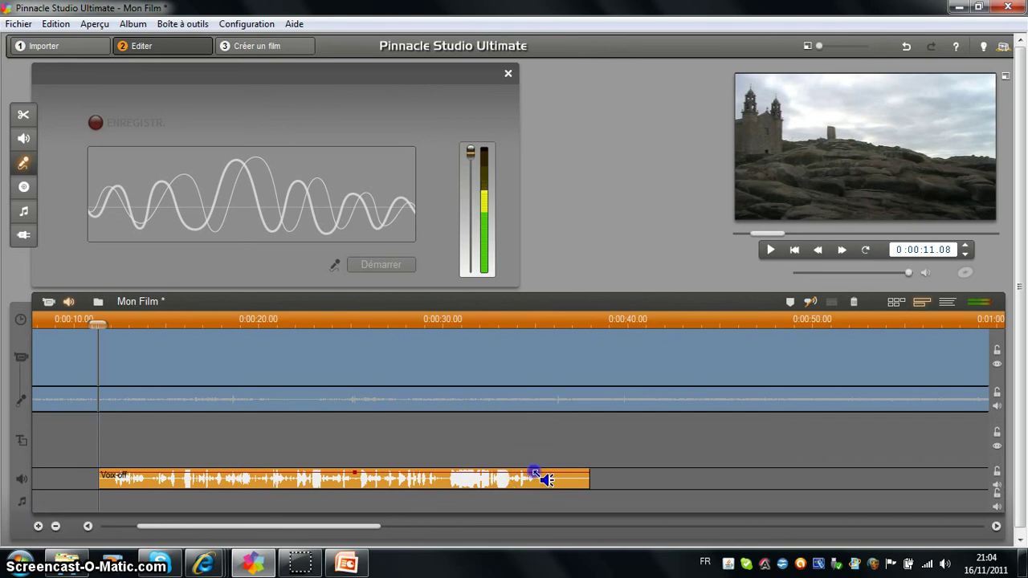
pyautogui.moveTo(567, 474)
pyautogui.mouseDown()
pyautogui.moveTo(587, 479)
pyautogui.moveTo(562, 477)
pyautogui.mouseUp()
pyautogui.rightClick(583, 480)
pyautogui.moveTo(584, 481); pyautogui.dragTo(587, 487)
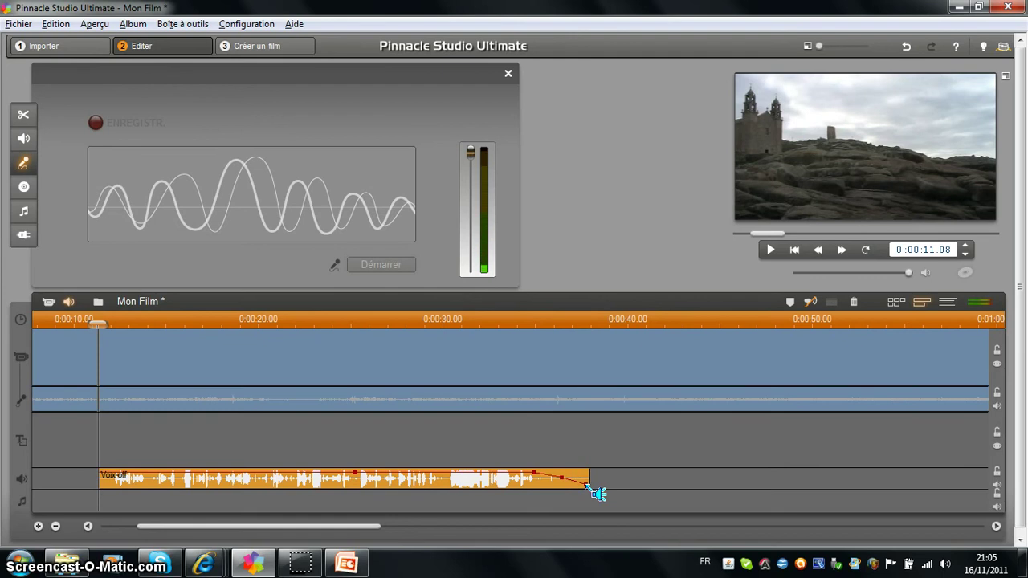
pyautogui.click(108, 413)
pyautogui.click(131, 441)
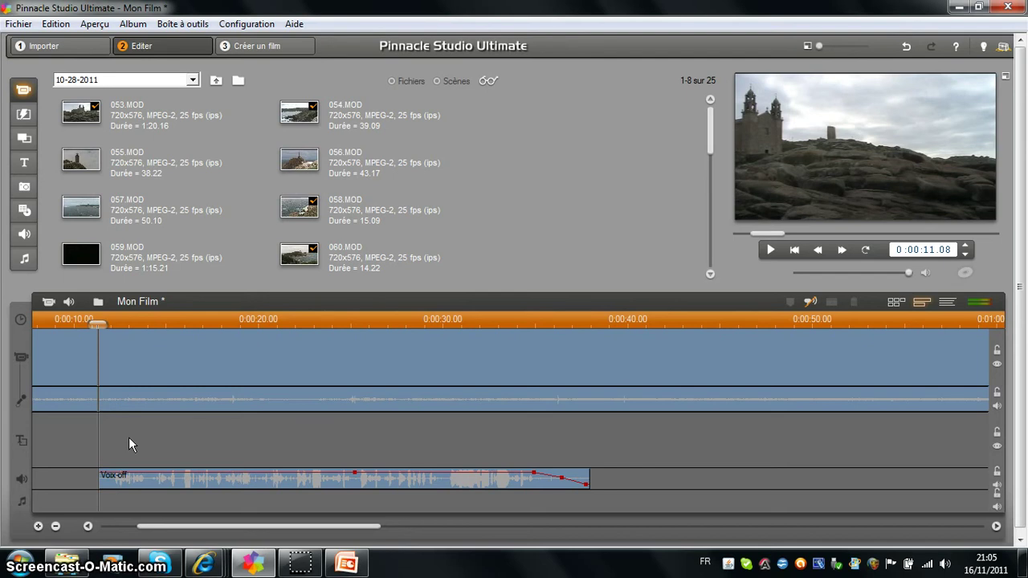
# Place the Barboter sound effect from the Eau category on the music track at the start of the film
pyautogui.click(25, 235)
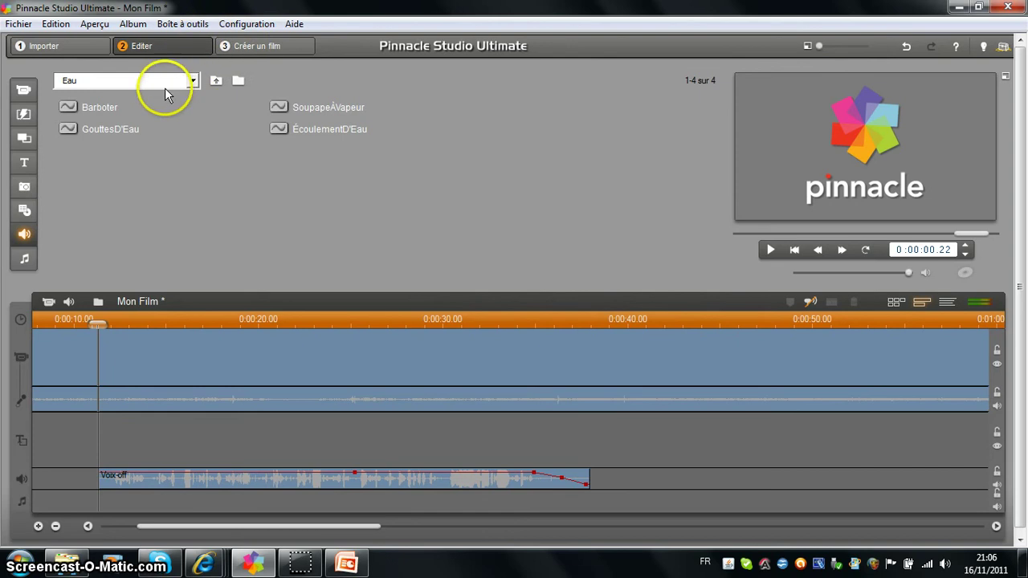
pyautogui.click(86, 107)
pyautogui.moveTo(86, 106)
pyautogui.mouseDown()
pyautogui.moveTo(131, 107)
pyautogui.moveTo(95, 111)
pyautogui.moveTo(121, 90)
pyautogui.moveTo(61, 104)
pyautogui.moveTo(78, 109)
pyautogui.moveTo(101, 287)
pyautogui.moveTo(80, 429)
pyautogui.moveTo(64, 478)
pyautogui.moveTo(35, 504)
pyautogui.mouseUp()
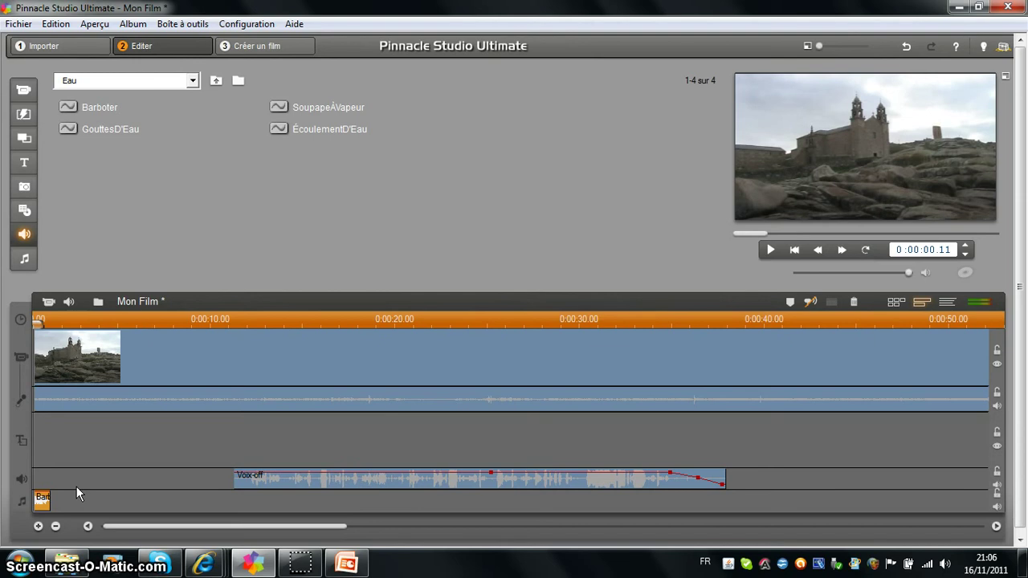
pyautogui.hotkey('alt', 'p')
pyautogui.click(200, 431)
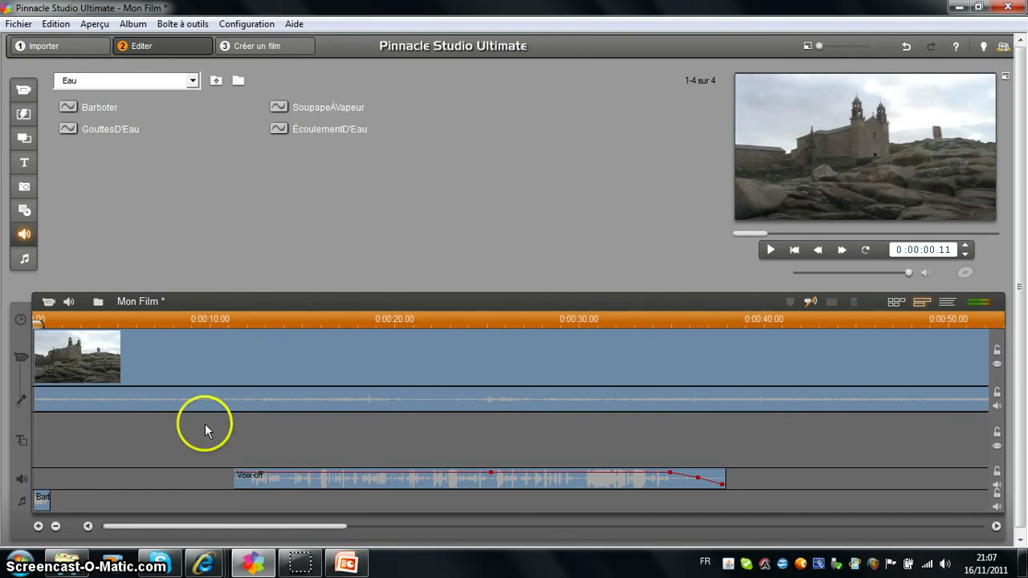
# Place "04 I Need You Tonight" from the Musique Classique de Cinema folder on the music track at 0:00:02.15
pyautogui.click(25, 269)
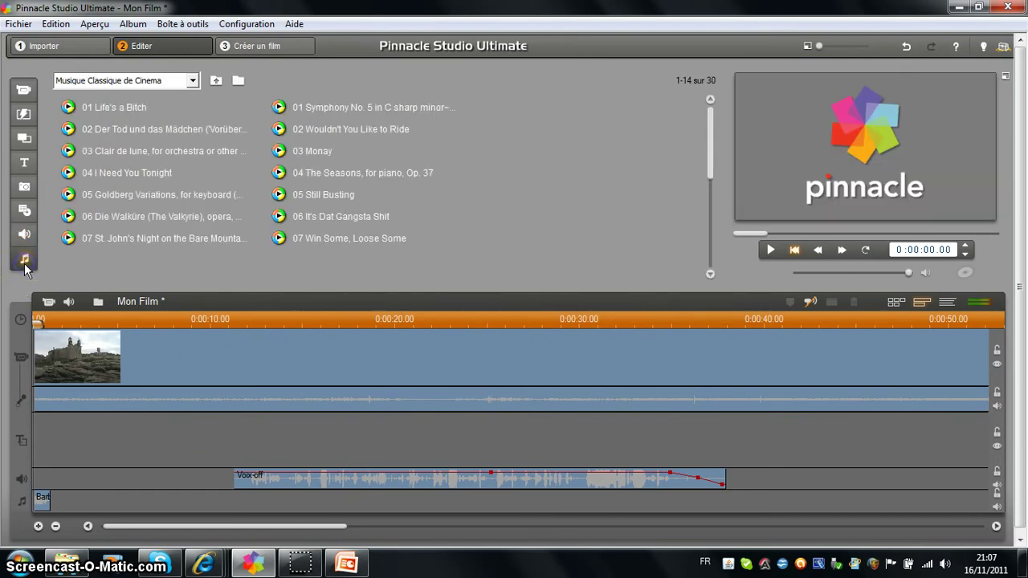
pyautogui.click(192, 80)
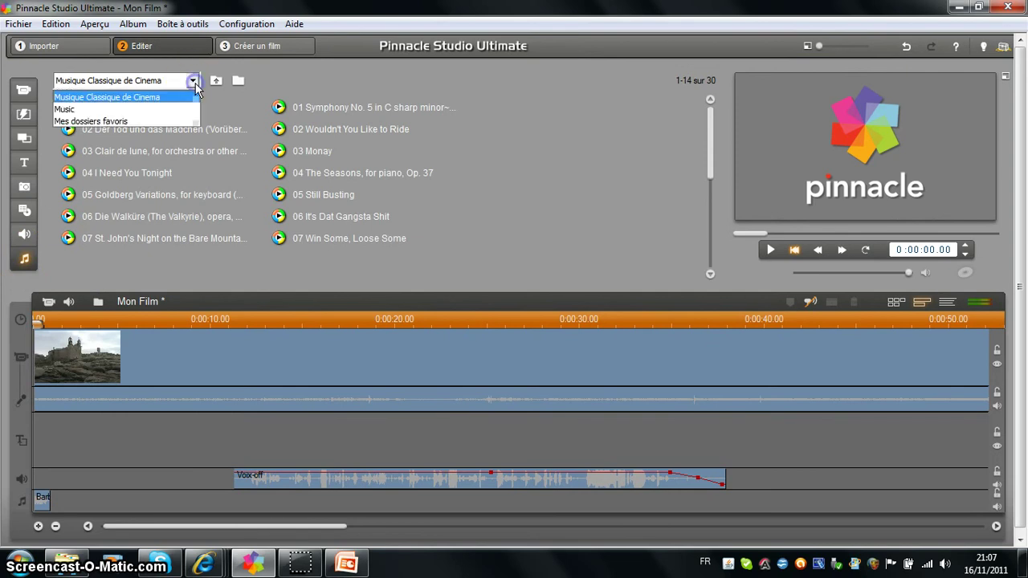
pyautogui.click(90, 109)
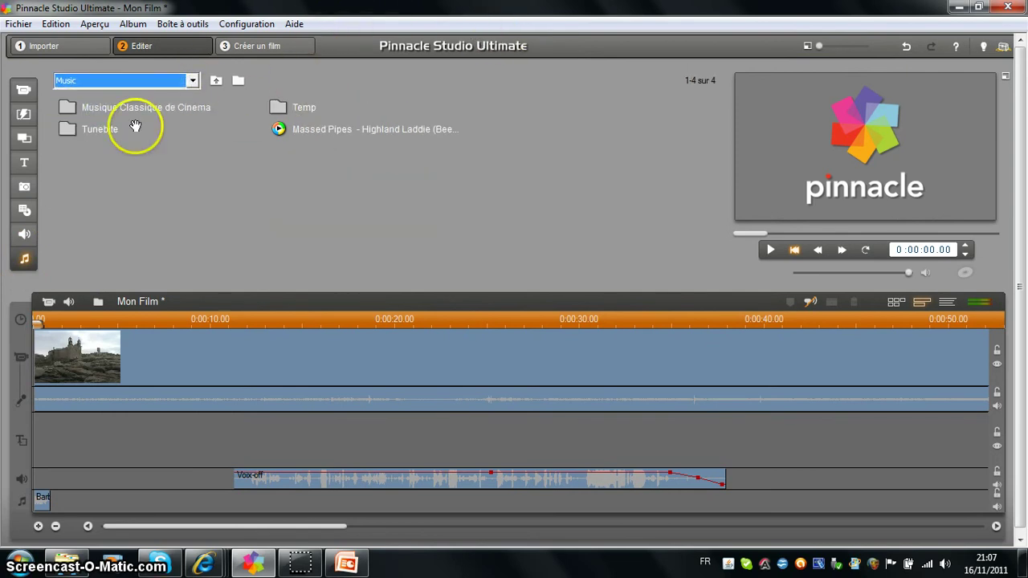
pyautogui.click(74, 107)
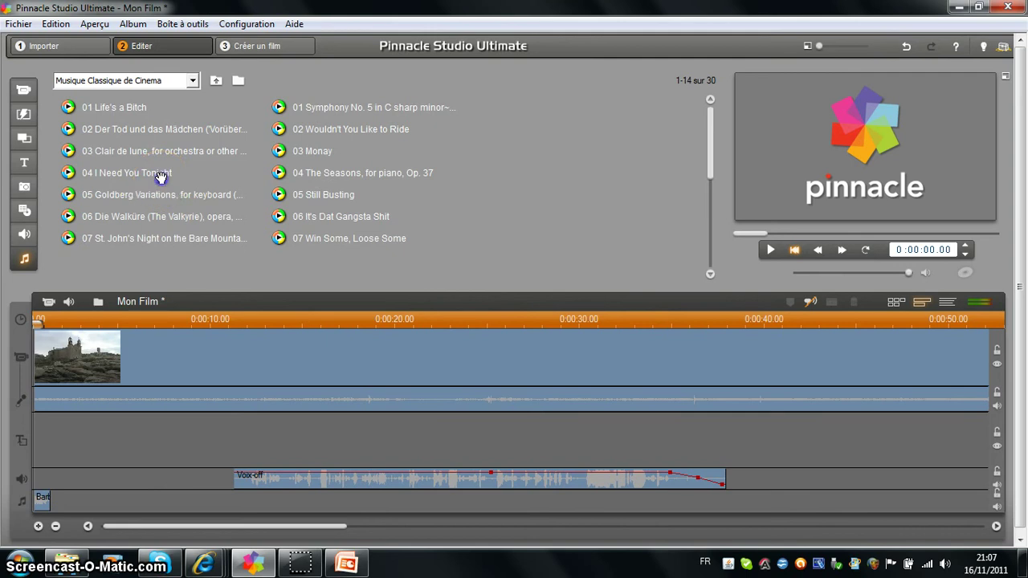
pyautogui.moveTo(160, 175); pyautogui.dragTo(72, 498)
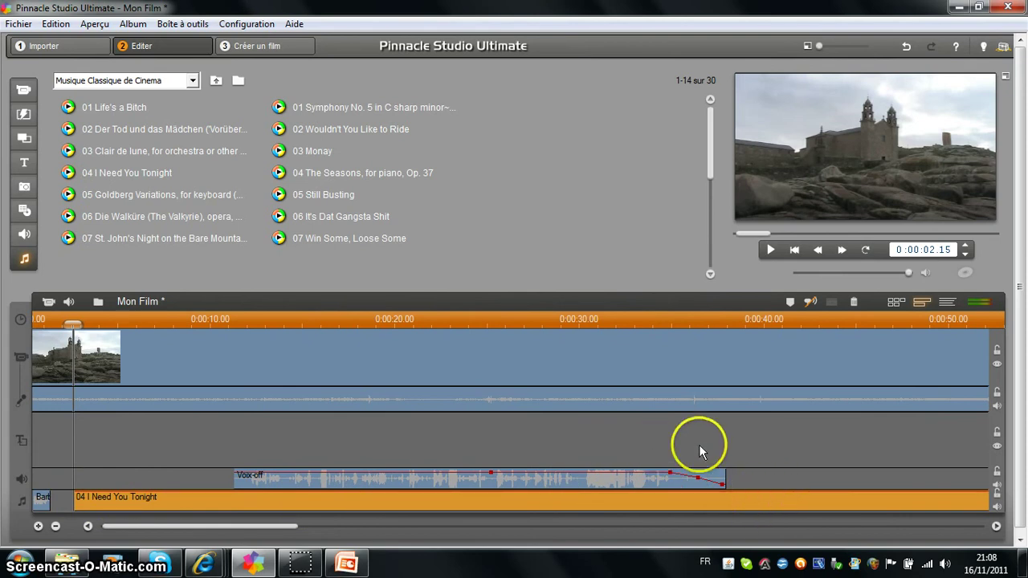
# Switch the "04 I Need You Tonight" music clip from the fade display to the volume display
pyautogui.rightClick(764, 495)
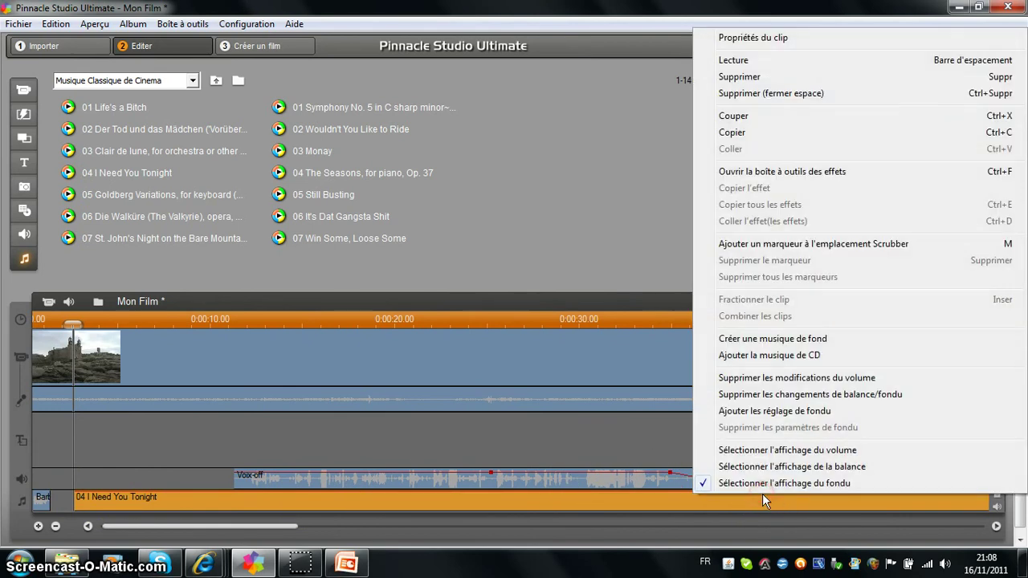
pyautogui.click(707, 486)
pyautogui.click(704, 484)
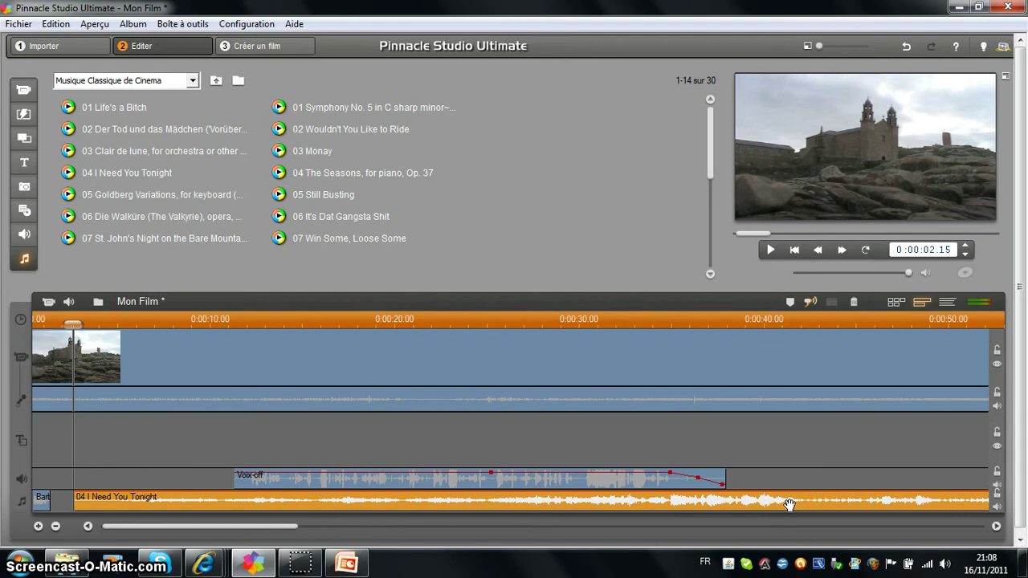
pyautogui.click(38, 526)
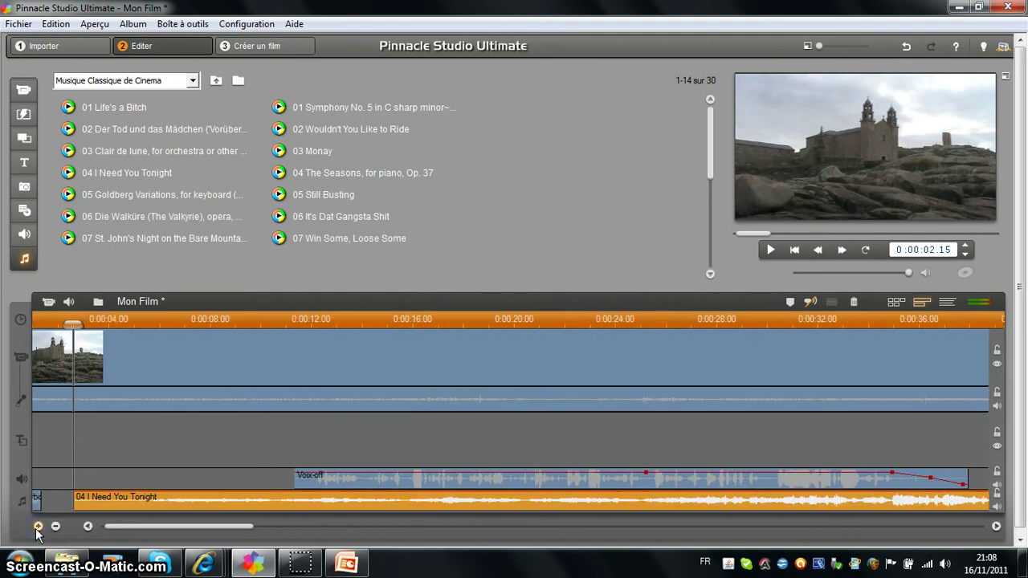
pyautogui.click(38, 527)
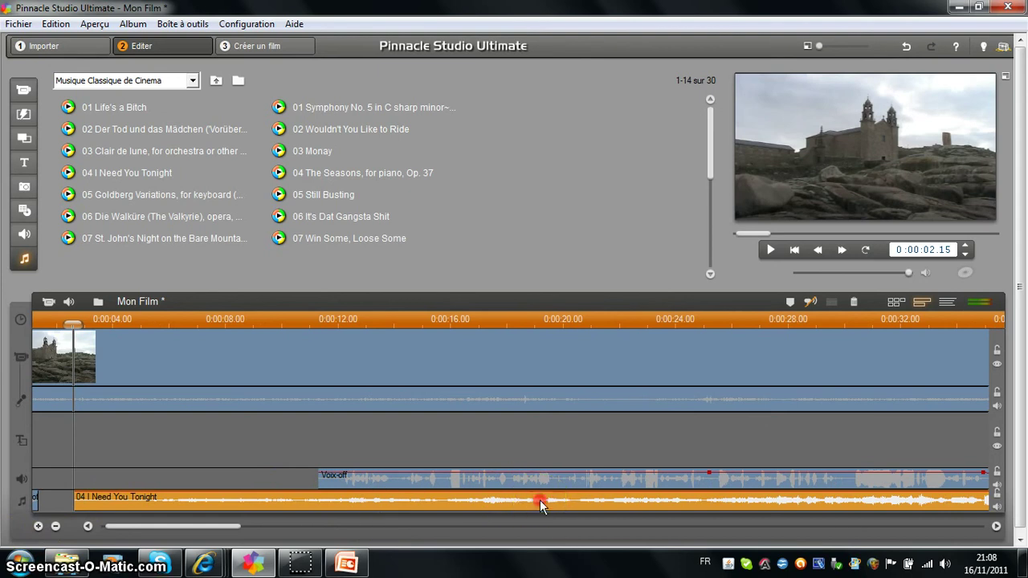
pyautogui.rightClick(539, 500)
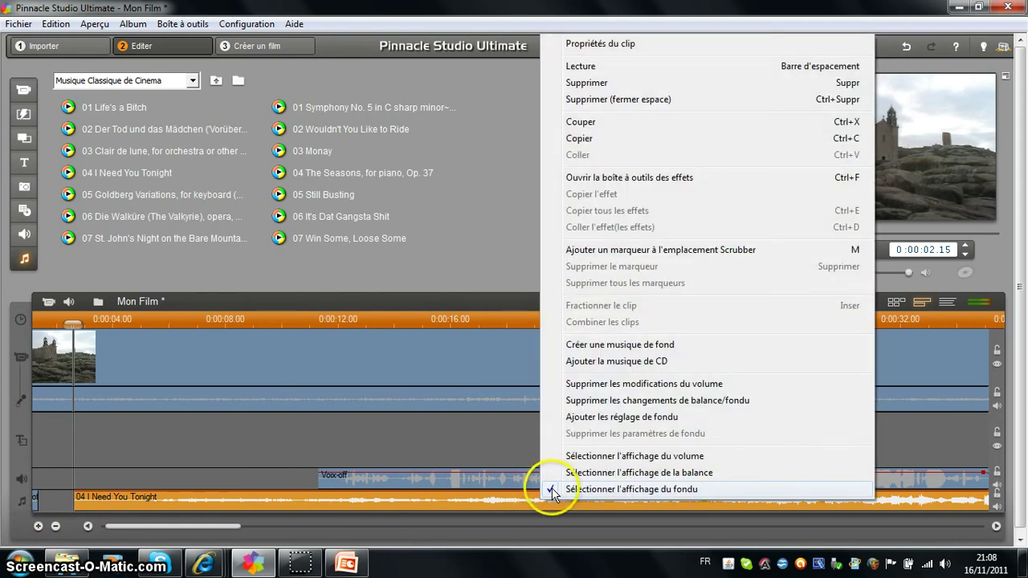
pyautogui.click(553, 491)
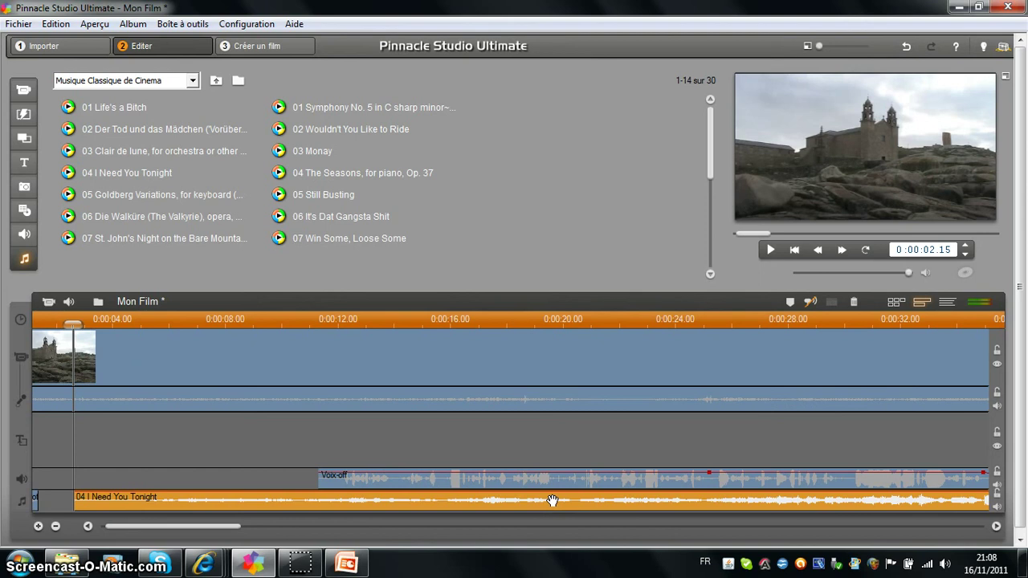
pyautogui.rightClick(552, 502)
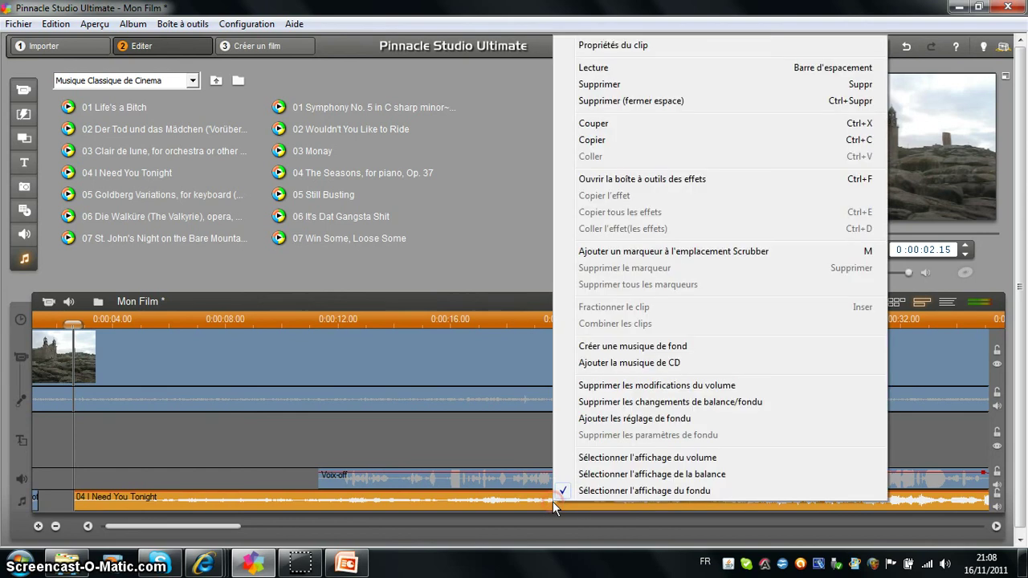
pyautogui.click(570, 464)
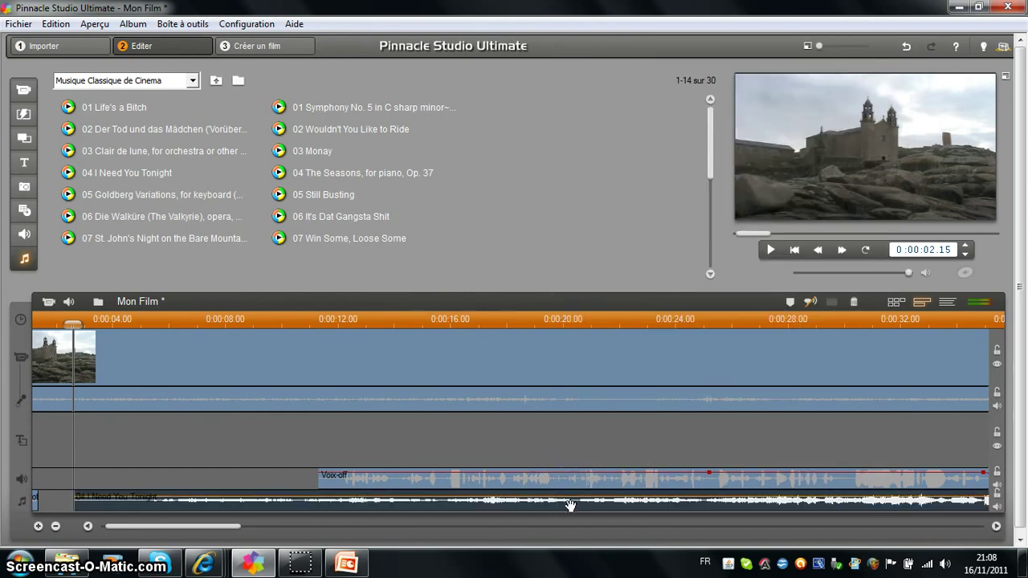
# Lower the music volume up to about 0:00:06 and raise it again to a point at about 0:00:10
pyautogui.click(701, 499)
pyautogui.moveTo(185, 502); pyautogui.dragTo(188, 513)
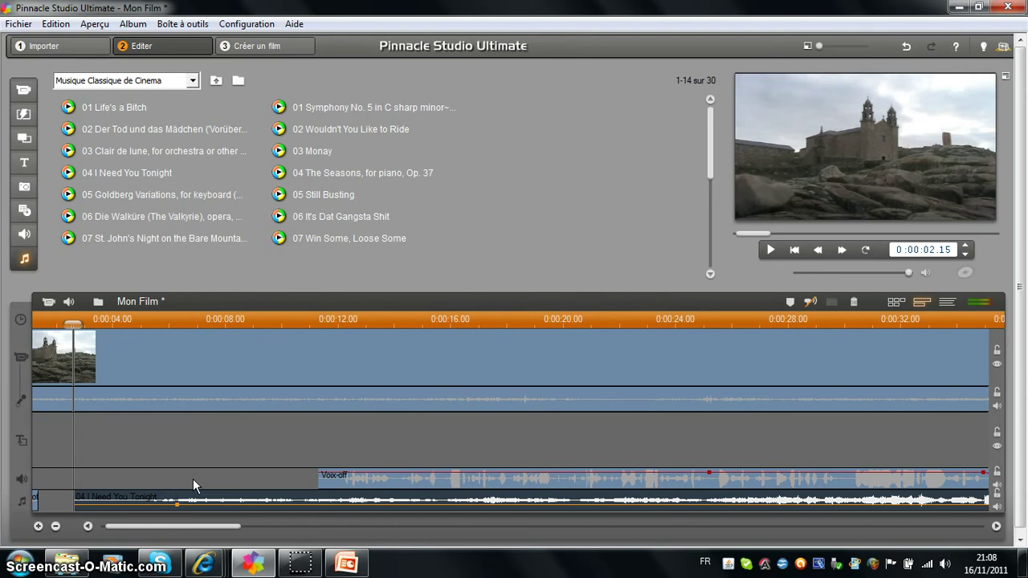
pyautogui.moveTo(302, 482); pyautogui.dragTo(298, 503)
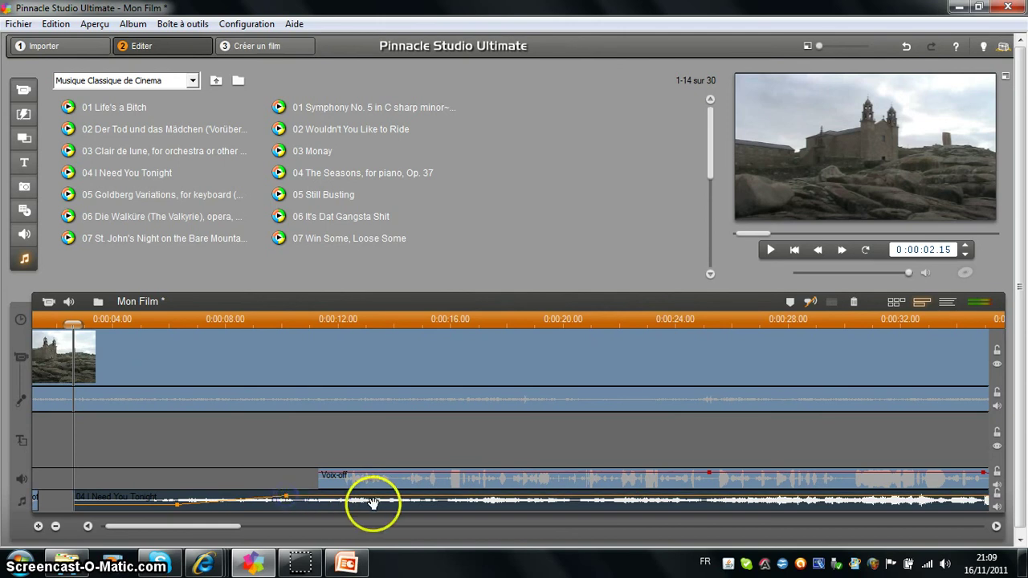
# Add a volume point to the "04 I Need You Tonight" music clip at about 0:00:16 and lower its volume at about 0:00:20
pyautogui.click(441, 500)
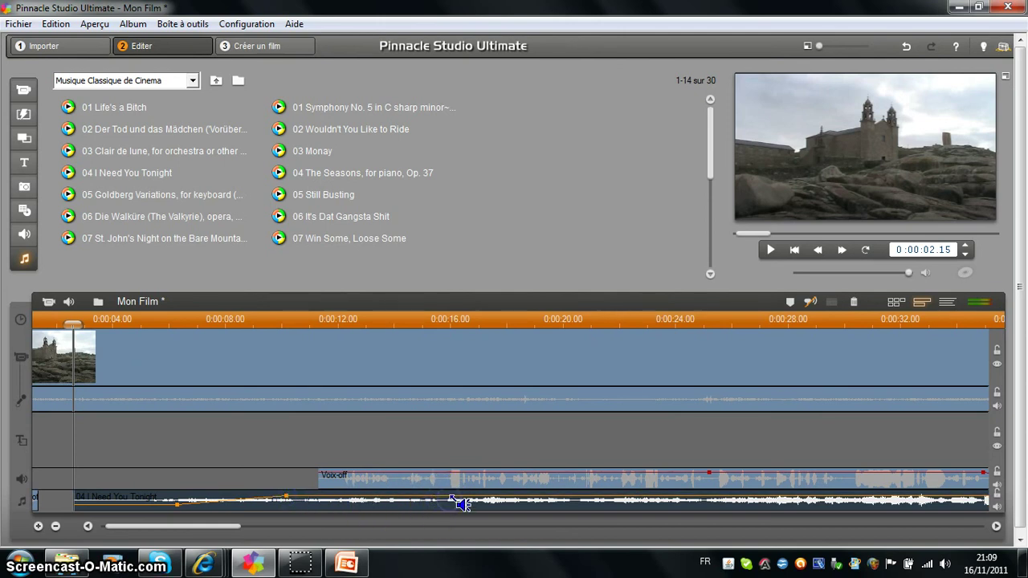
pyautogui.moveTo(462, 503); pyautogui.dragTo(459, 503)
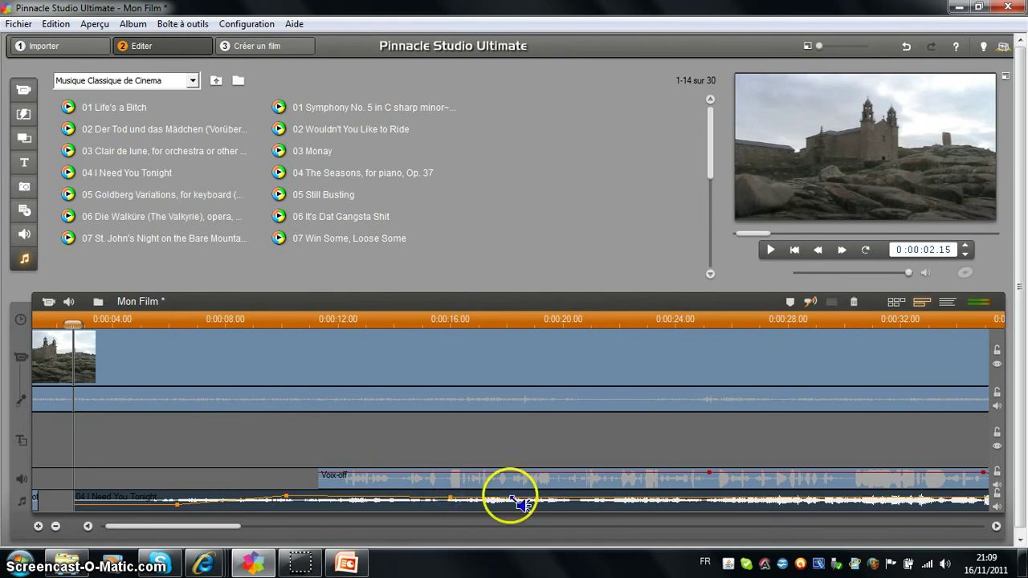
pyautogui.click(571, 506)
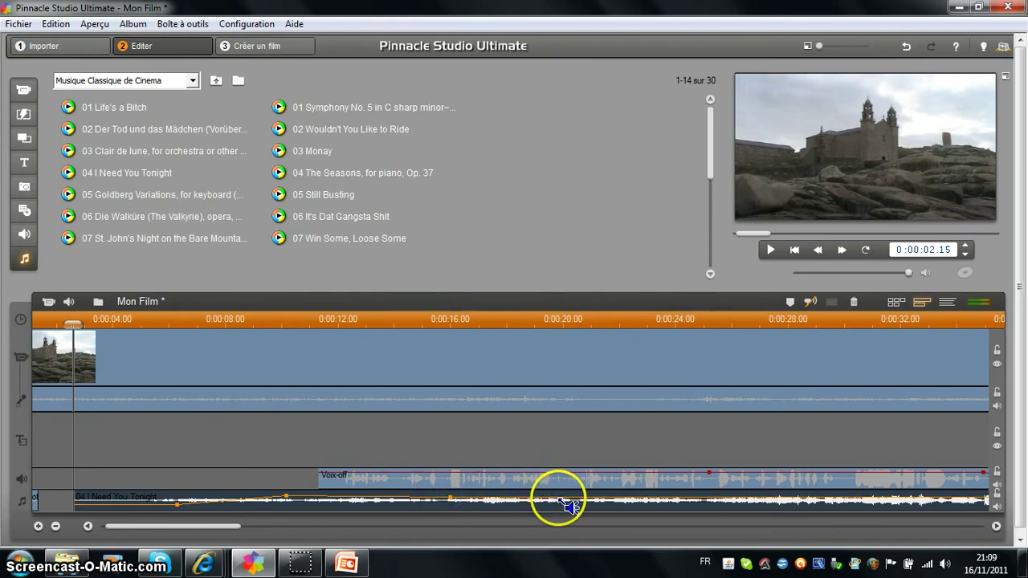
pyautogui.moveTo(571, 506); pyautogui.dragTo(571, 516)
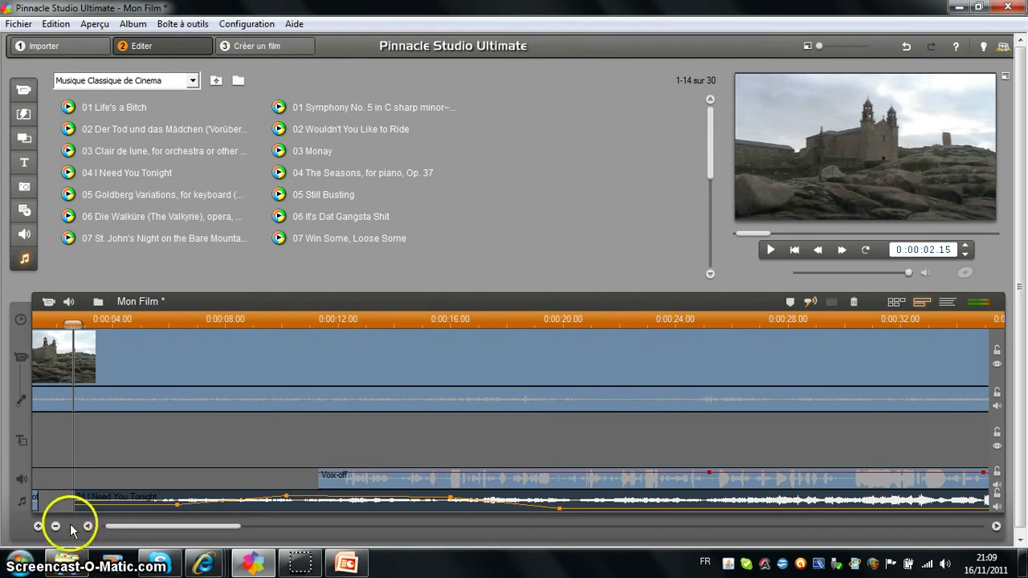
# Trim the end of the "04 I Need You Tonight" music clip to about 0:02:33, just past the last video clip
pyautogui.moveTo(230, 523); pyautogui.dragTo(890, 509)
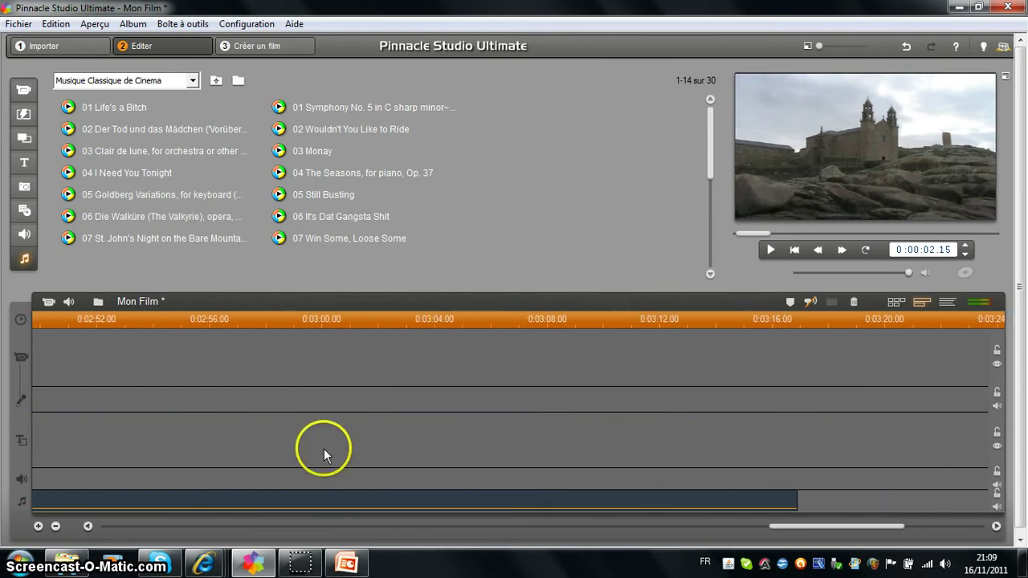
pyautogui.click(55, 526)
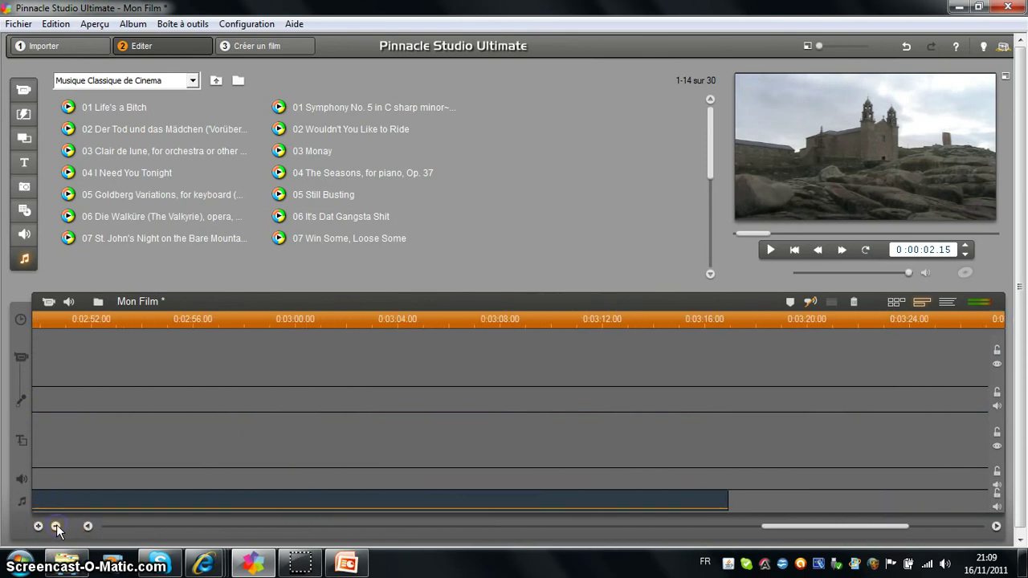
pyautogui.click(56, 526)
pyautogui.click(56, 526)
pyautogui.click(56, 526)
pyautogui.click(56, 526)
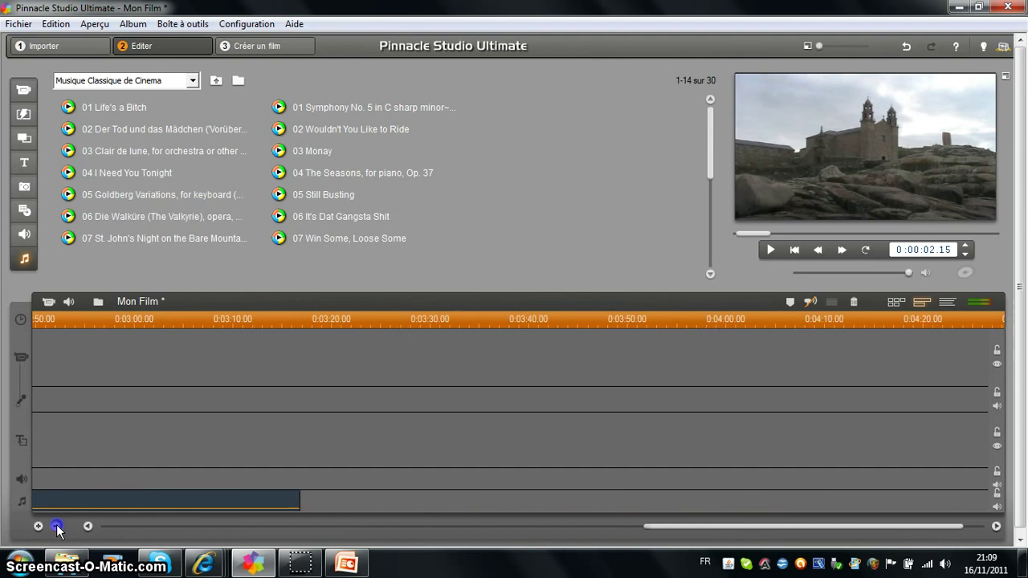
pyautogui.click(57, 526)
pyautogui.click(57, 526)
pyautogui.click(56, 526)
pyautogui.click(57, 526)
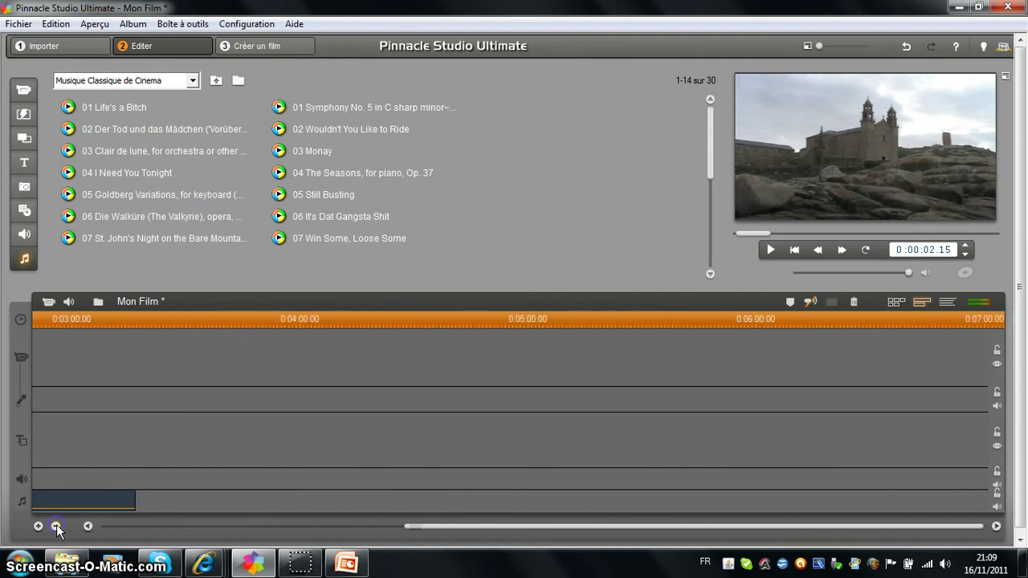
pyautogui.click(56, 526)
pyautogui.moveTo(318, 526); pyautogui.dragTo(174, 527)
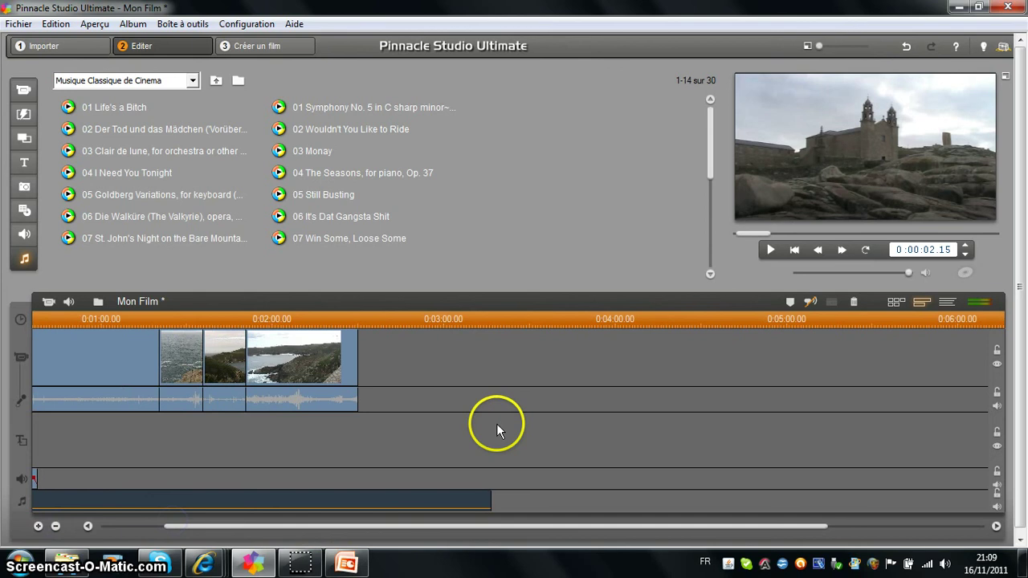
pyautogui.click(486, 499)
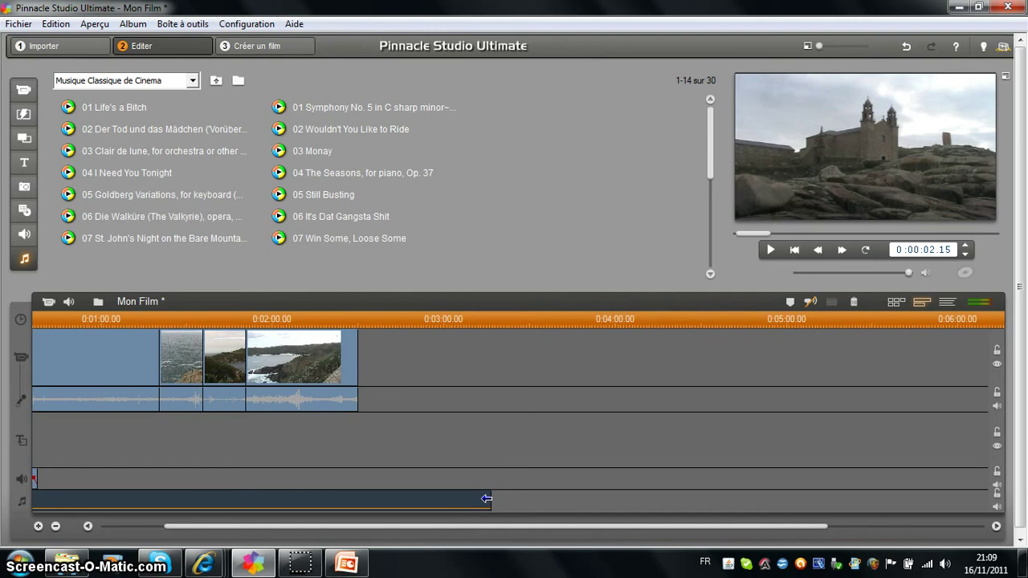
pyautogui.click(486, 499)
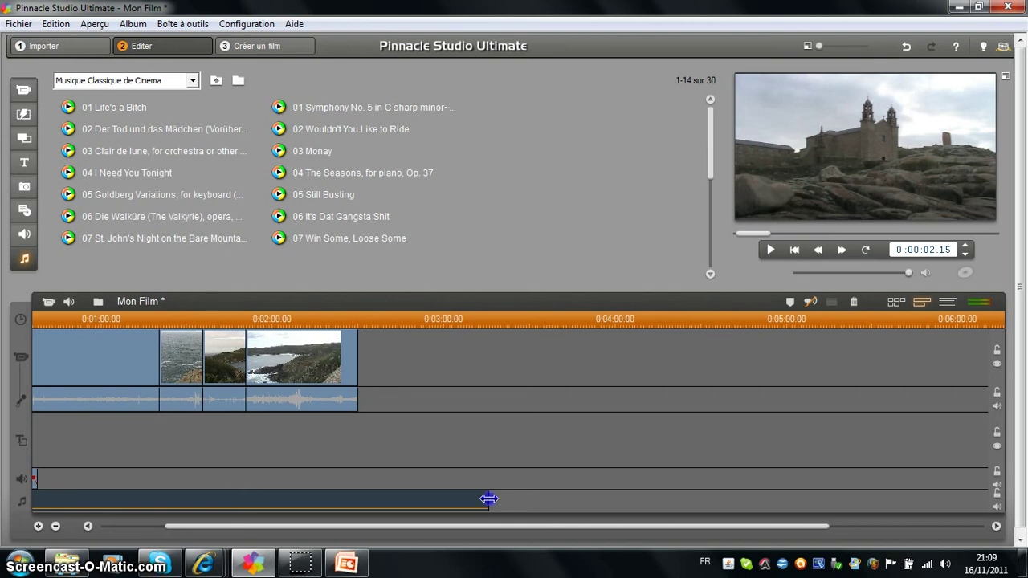
pyautogui.moveTo(488, 499); pyautogui.dragTo(368, 498)
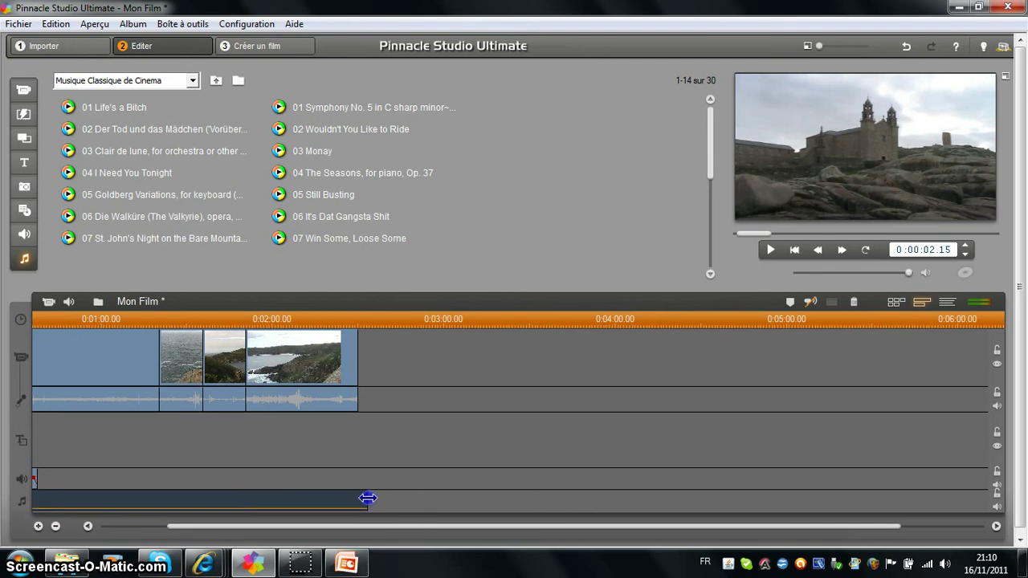
pyautogui.moveTo(367, 498); pyautogui.dragTo(368, 498)
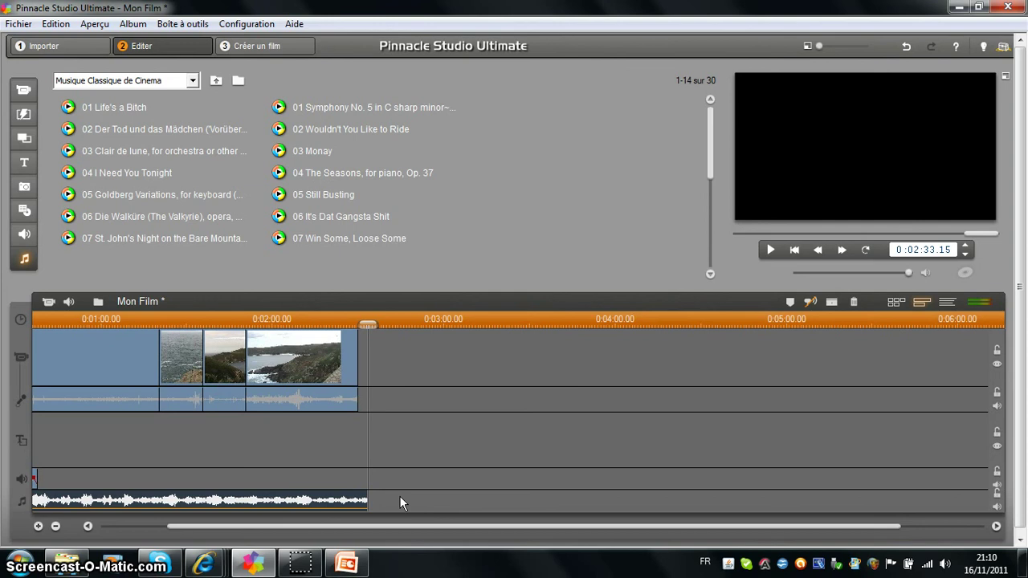
# Lower the original sound volume of the first video clip down to a point at about 0:00:05
pyautogui.click(259, 486)
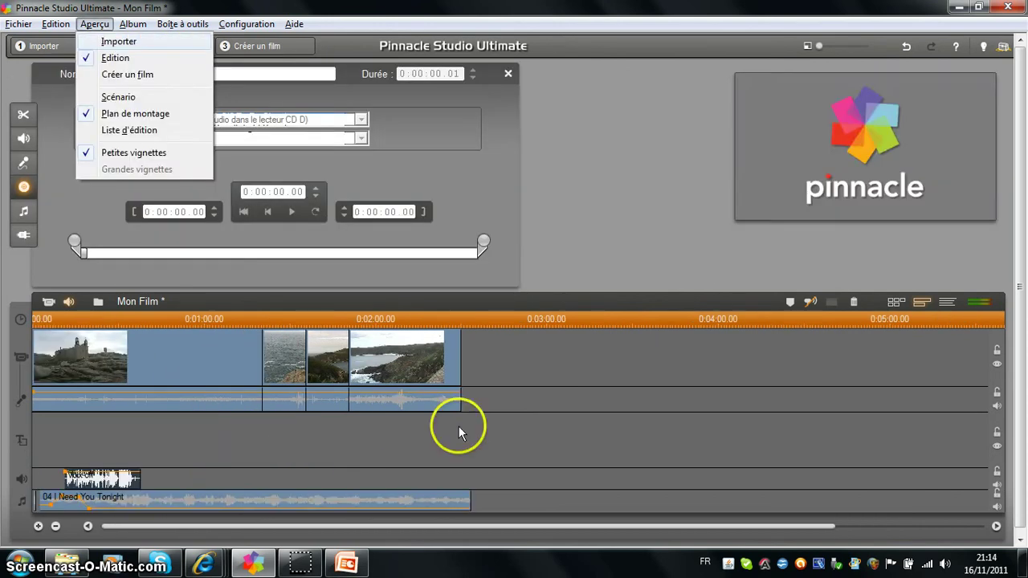
pyautogui.click(459, 427)
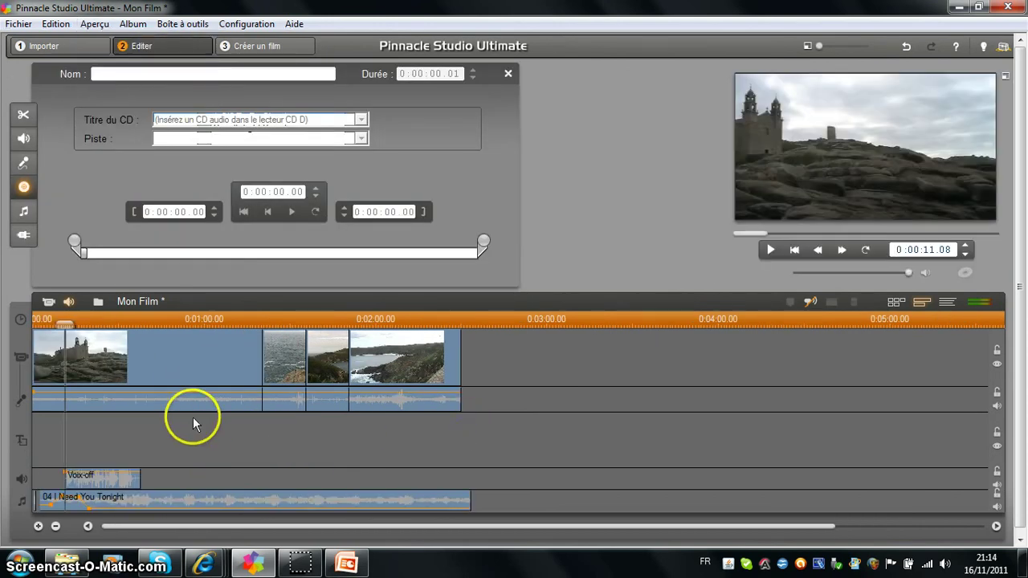
pyautogui.click(135, 401)
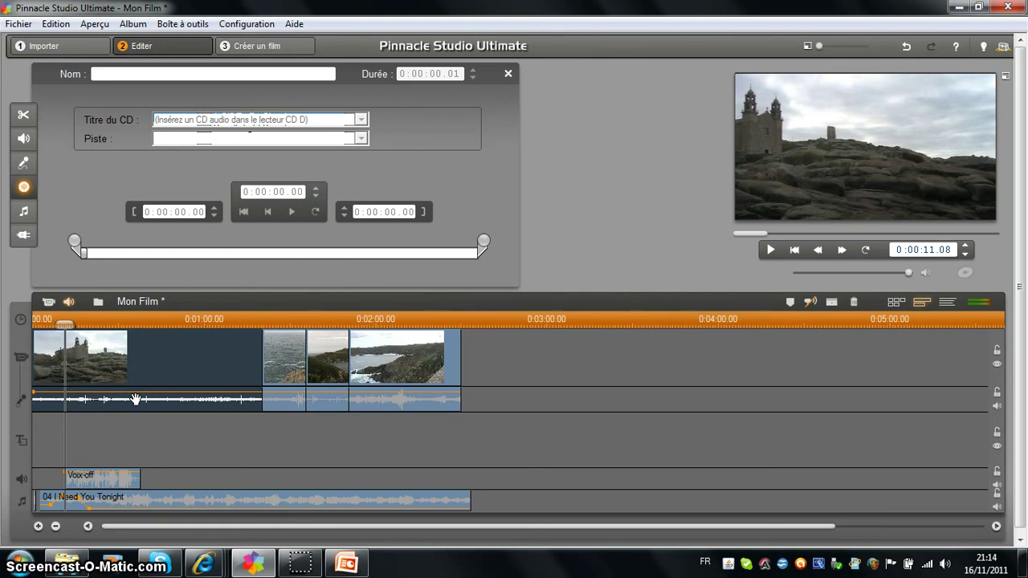
pyautogui.moveTo(184, 363)
pyautogui.mouseDown()
pyautogui.moveTo(195, 402)
pyautogui.moveTo(37, 394)
pyautogui.moveTo(83, 383)
pyautogui.mouseUp()
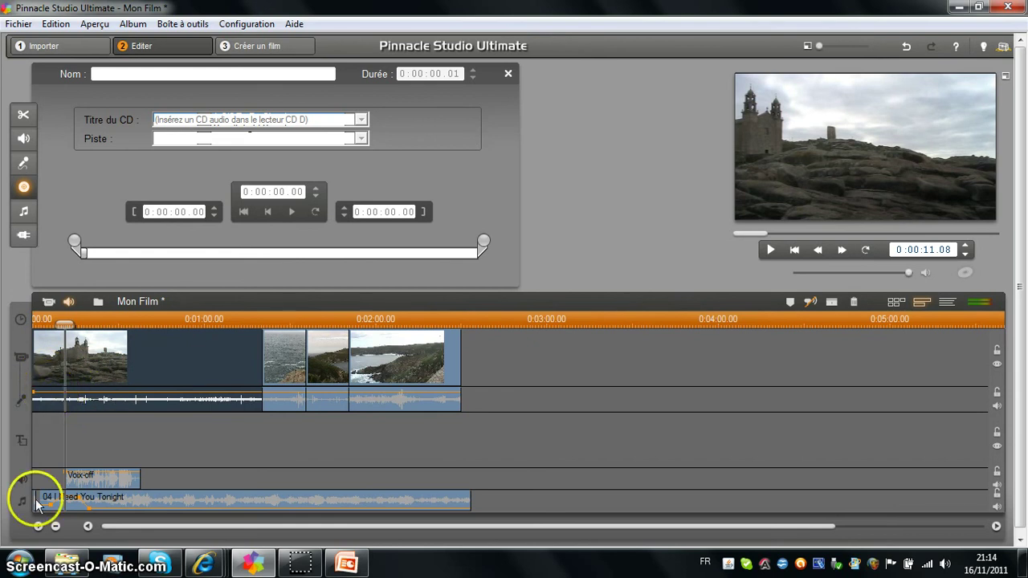
pyautogui.click(37, 526)
pyautogui.click(37, 526)
pyautogui.click(36, 526)
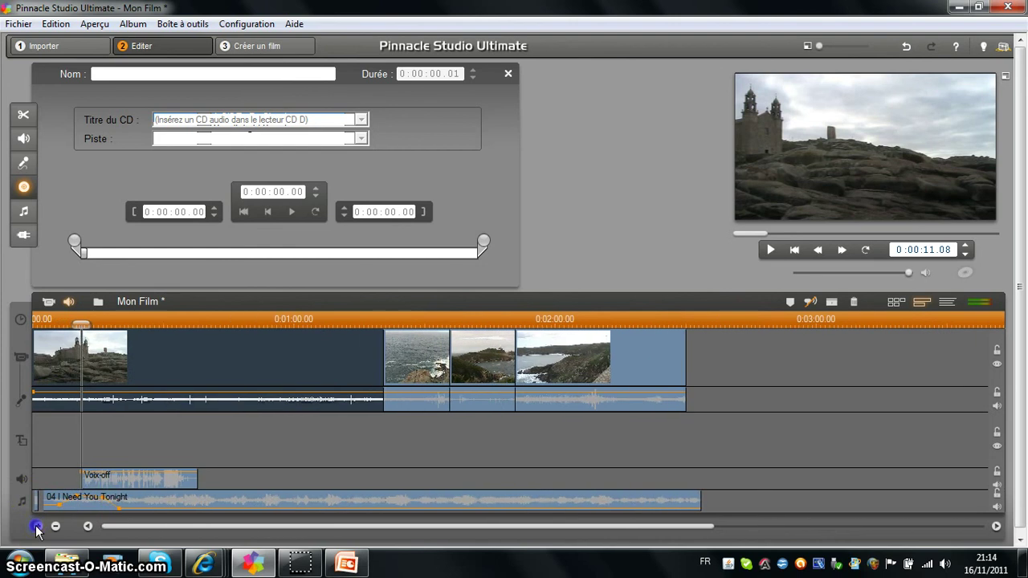
pyautogui.click(36, 526)
pyautogui.click(75, 392)
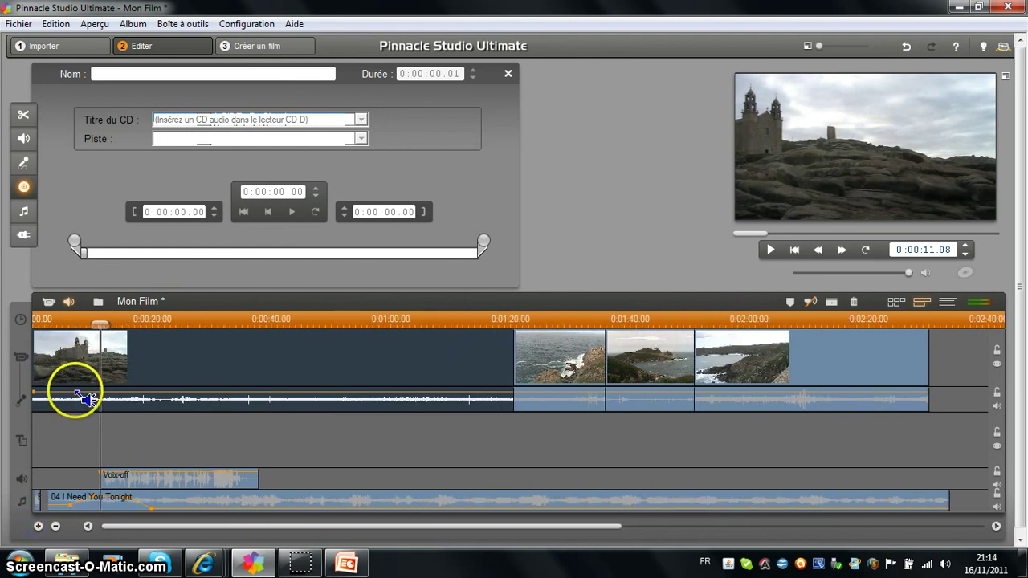
pyautogui.moveTo(76, 392); pyautogui.dragTo(62, 403)
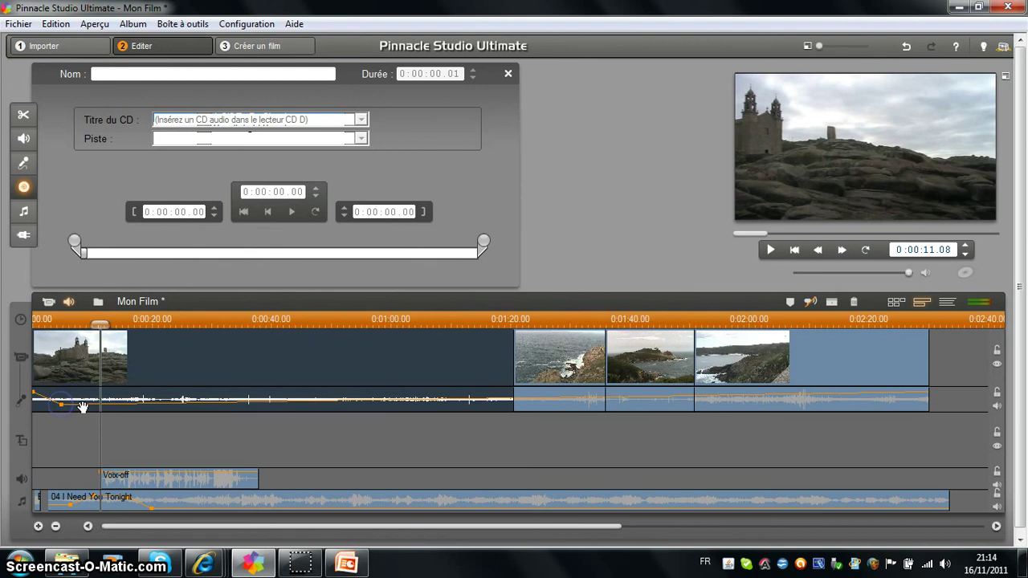
# Keep the first video clip's original sound low until about 0:00:18 and raise it again to a point at about 0:00:27
pyautogui.click(113, 407)
pyautogui.moveTo(114, 406); pyautogui.dragTo(130, 406)
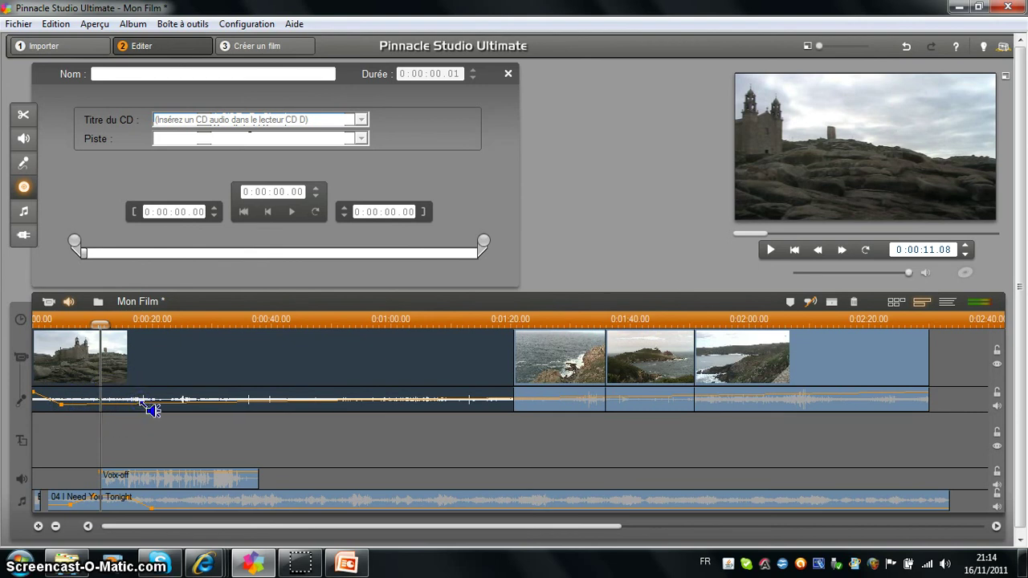
pyautogui.moveTo(142, 401); pyautogui.dragTo(198, 401)
pyautogui.moveTo(207, 402); pyautogui.dragTo(208, 398)
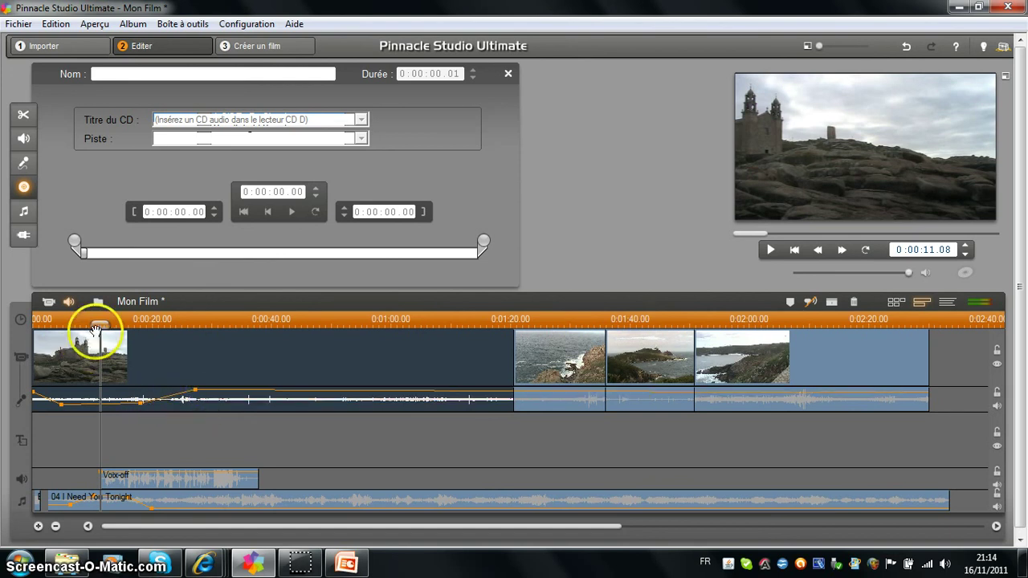
pyautogui.moveTo(99, 325); pyautogui.dragTo(147, 327)
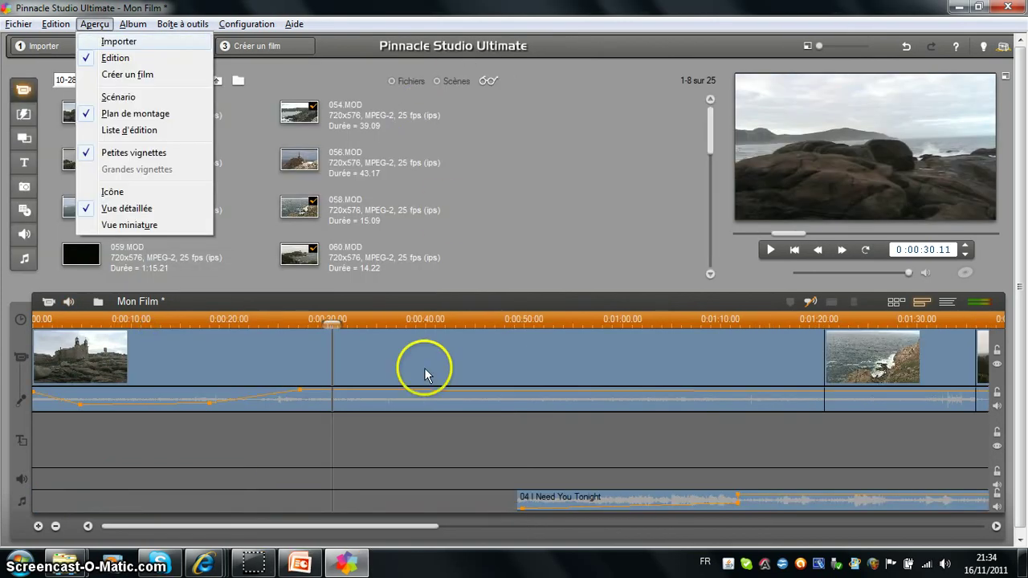
# Open the tool for adding CD music and choose Piste 5 of the galice CD
pyautogui.click(397, 447)
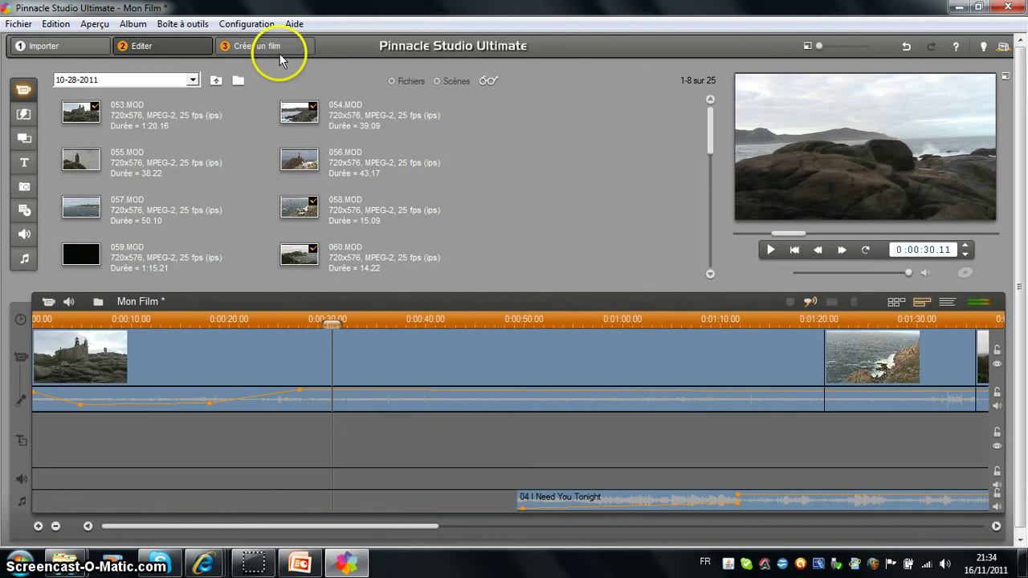
pyautogui.click(249, 24)
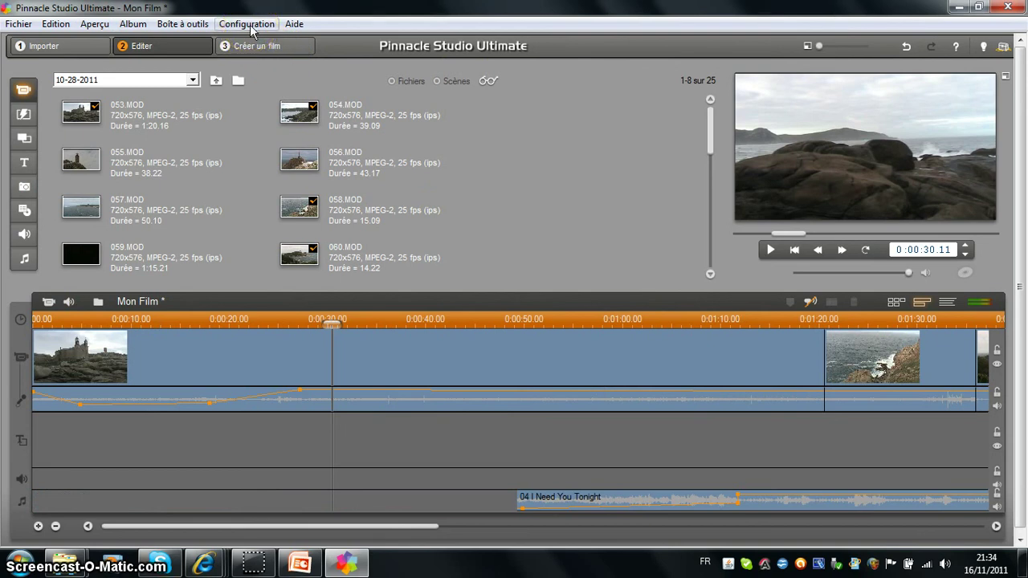
pyautogui.click(249, 24)
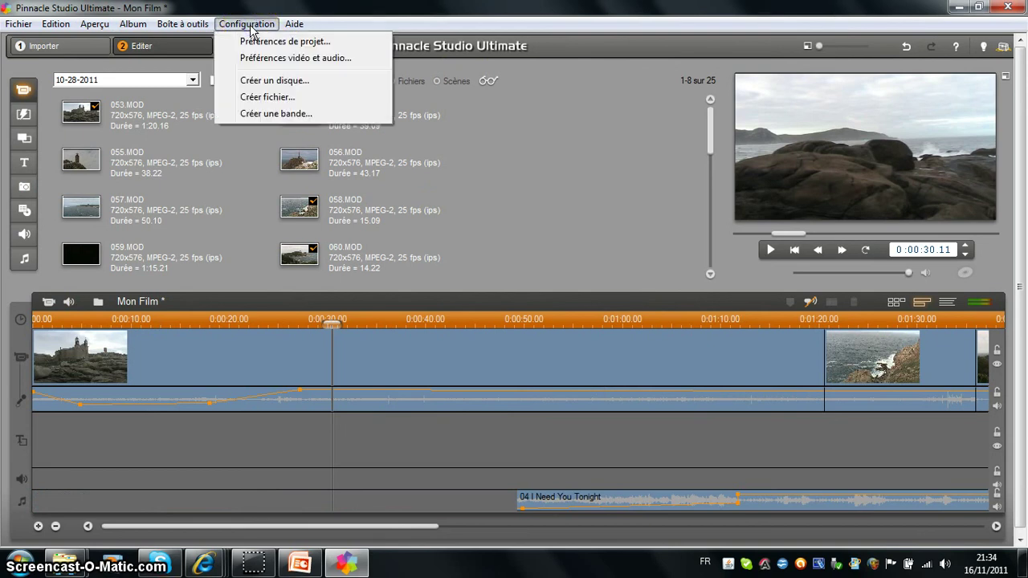
pyautogui.click(200, 24)
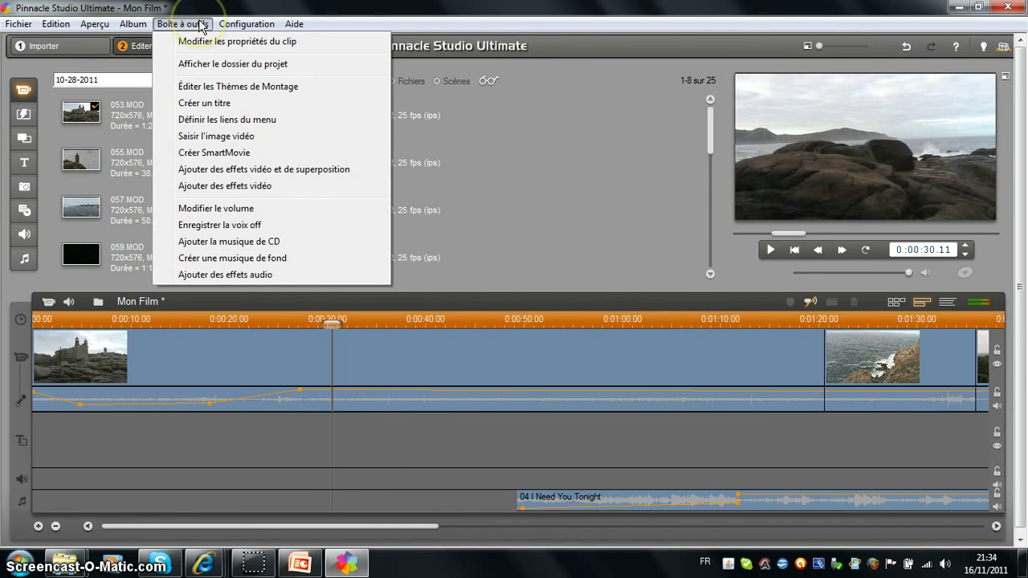
pyautogui.click(165, 241)
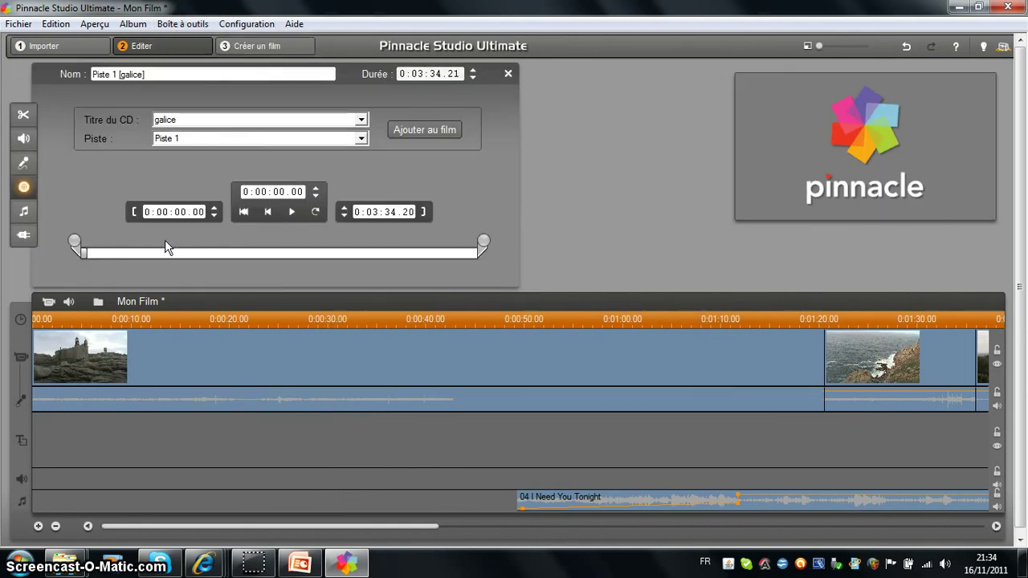
pyautogui.click(362, 120)
pyautogui.click(205, 141)
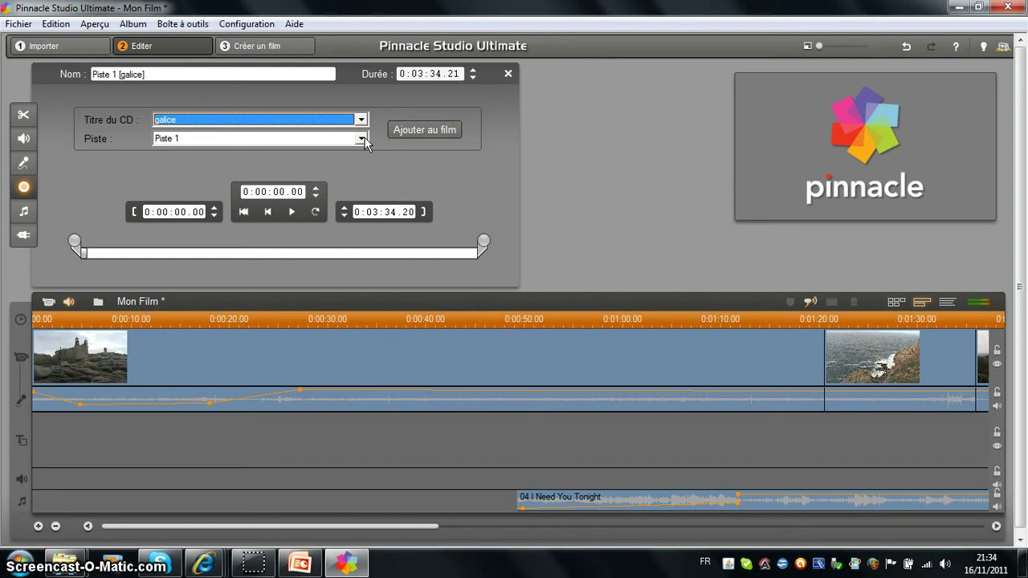
pyautogui.click(361, 140)
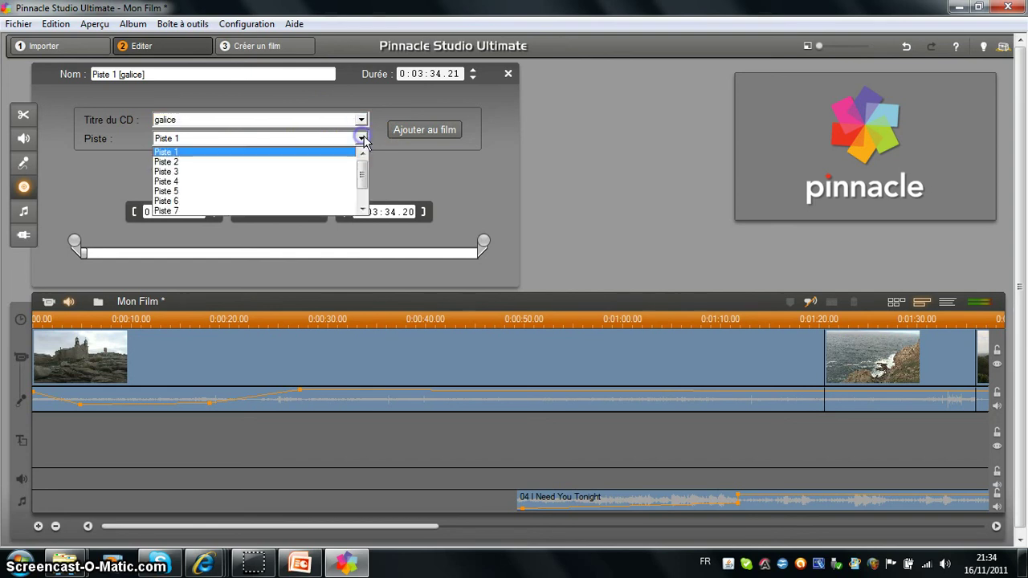
pyautogui.click(173, 193)
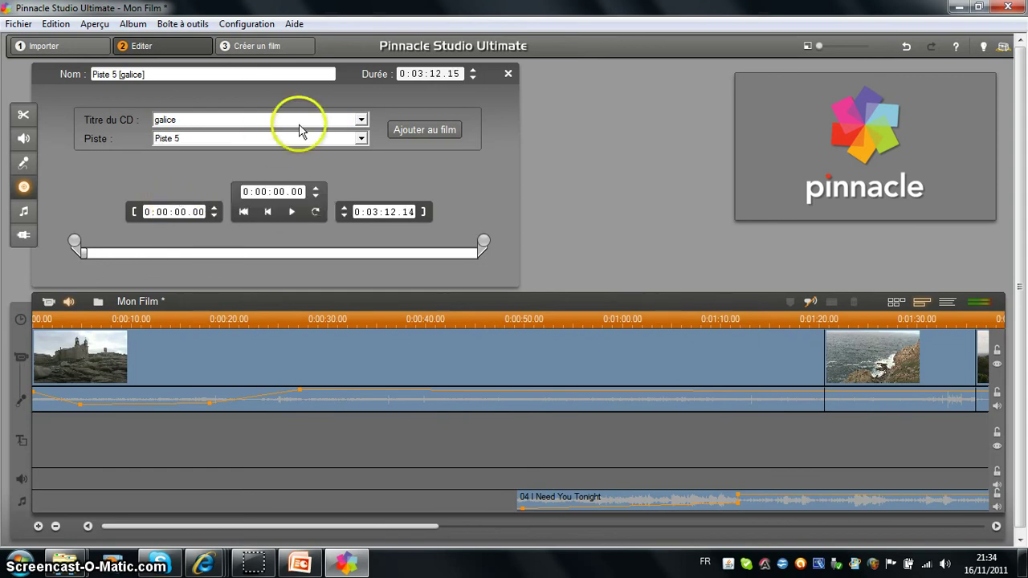
# Set the end point of Piste 5 to about 0:00:30 and add the CD track to the film
pyautogui.click(371, 212)
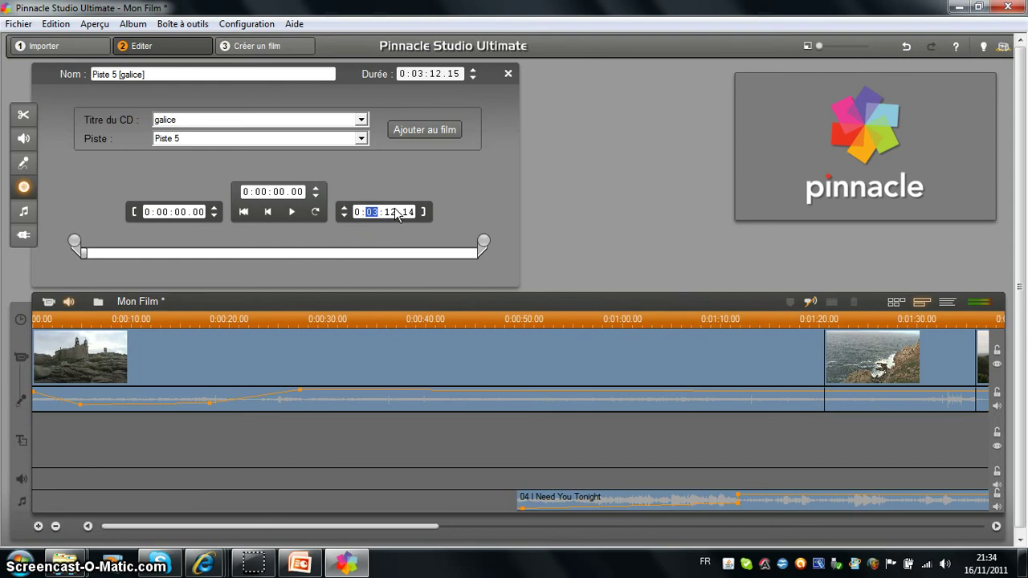
pyautogui.write('00:')
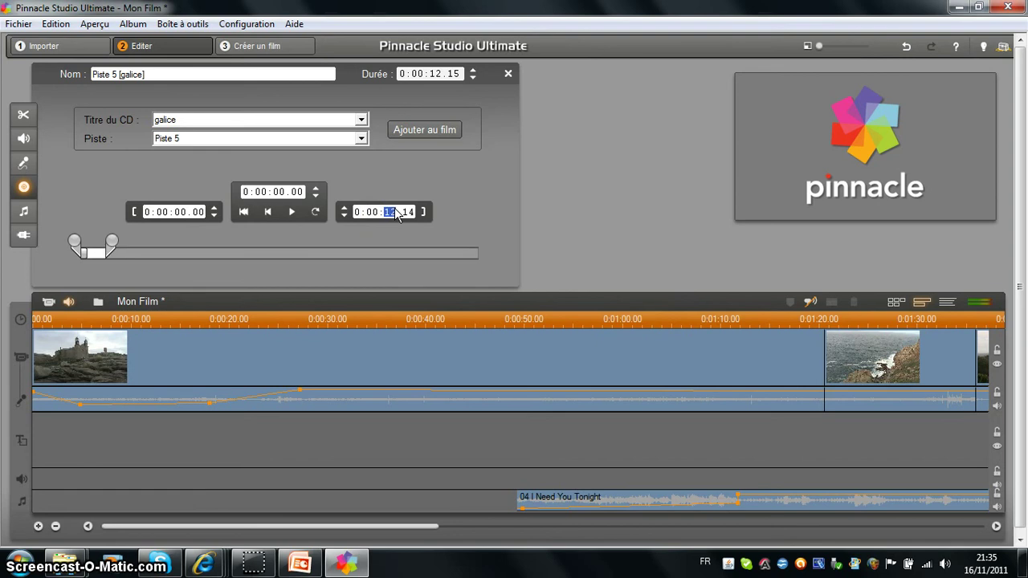
pyautogui.write('30.00')
pyautogui.click(458, 211)
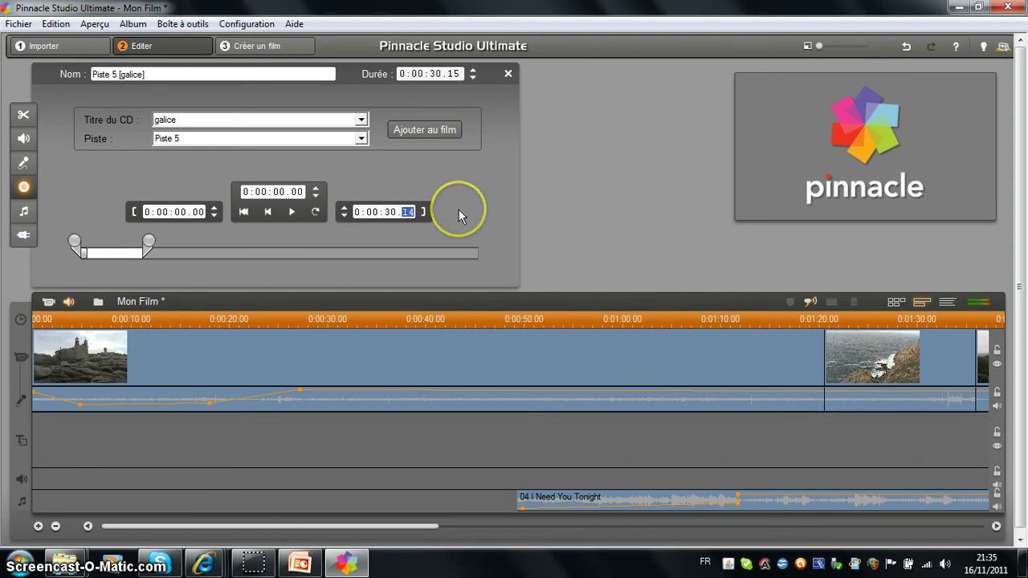
pyautogui.click(424, 133)
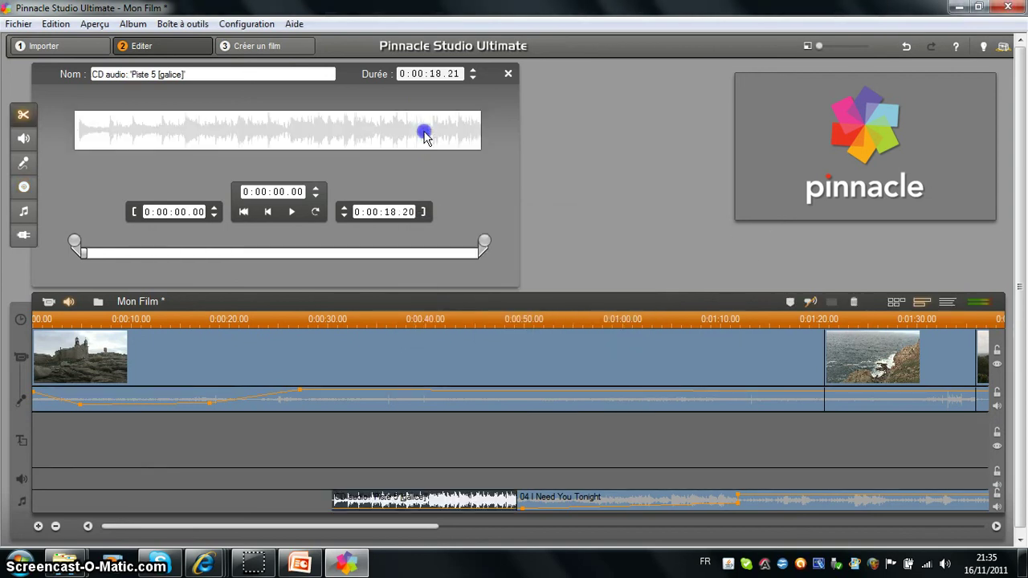
# Move the Piste 5 CD track on the music track so it starts at about 0:00:12, and deselect it
pyautogui.click(416, 506)
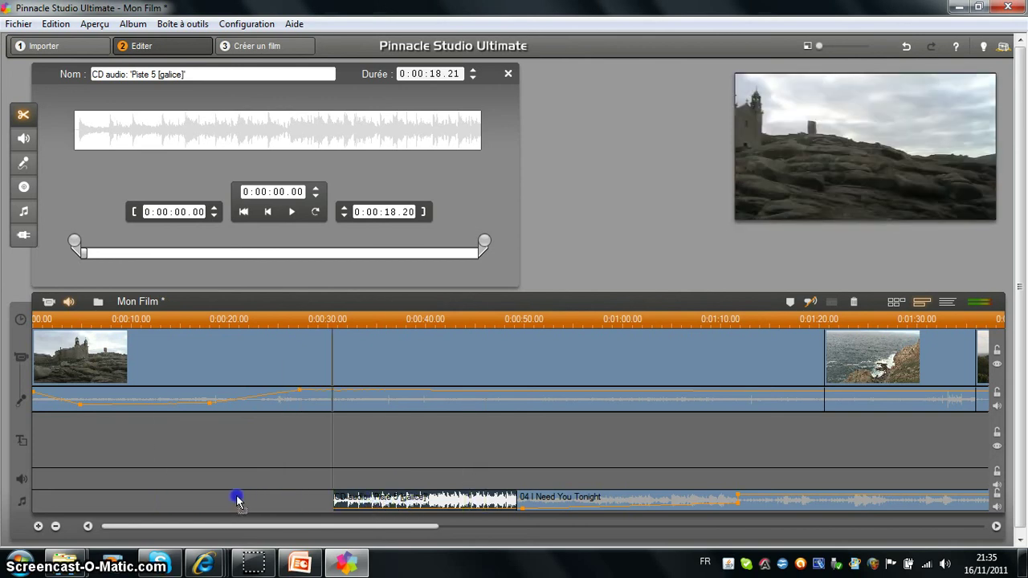
pyautogui.press('space')
pyautogui.moveTo(237, 500); pyautogui.dragTo(239, 502)
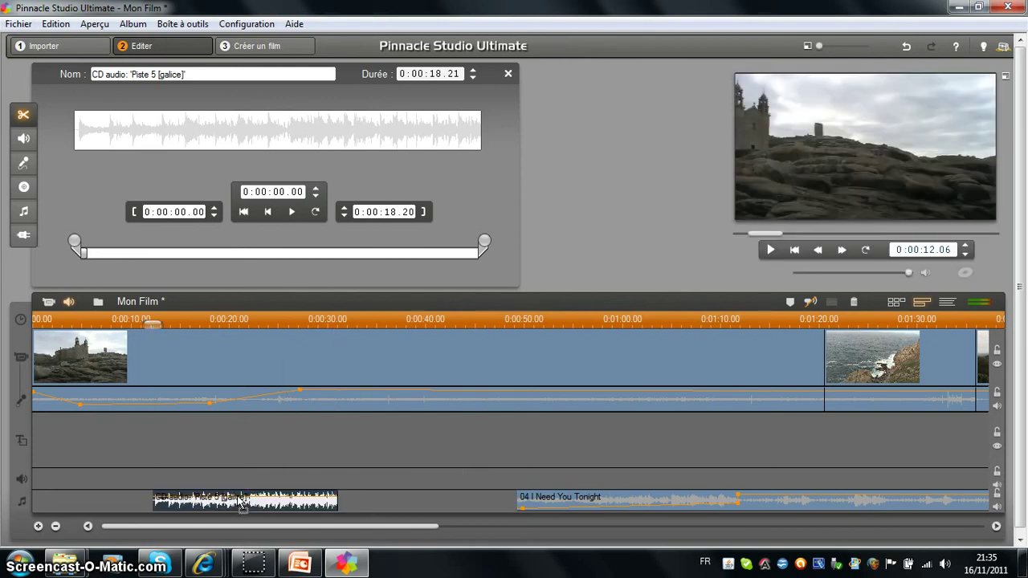
pyautogui.click(252, 448)
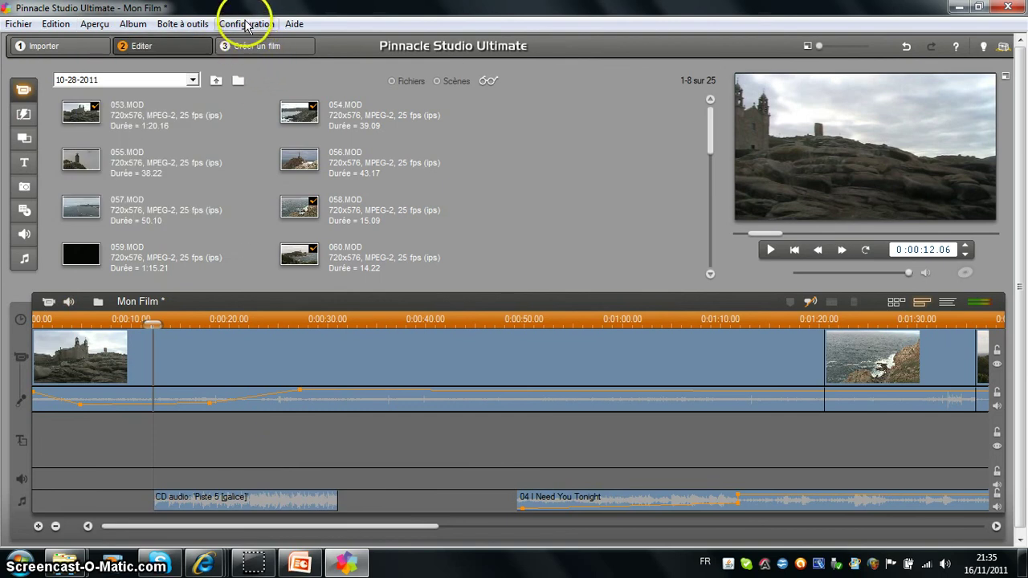
# Open the tool for creating background music and set its source to Scorefitter
pyautogui.click(197, 24)
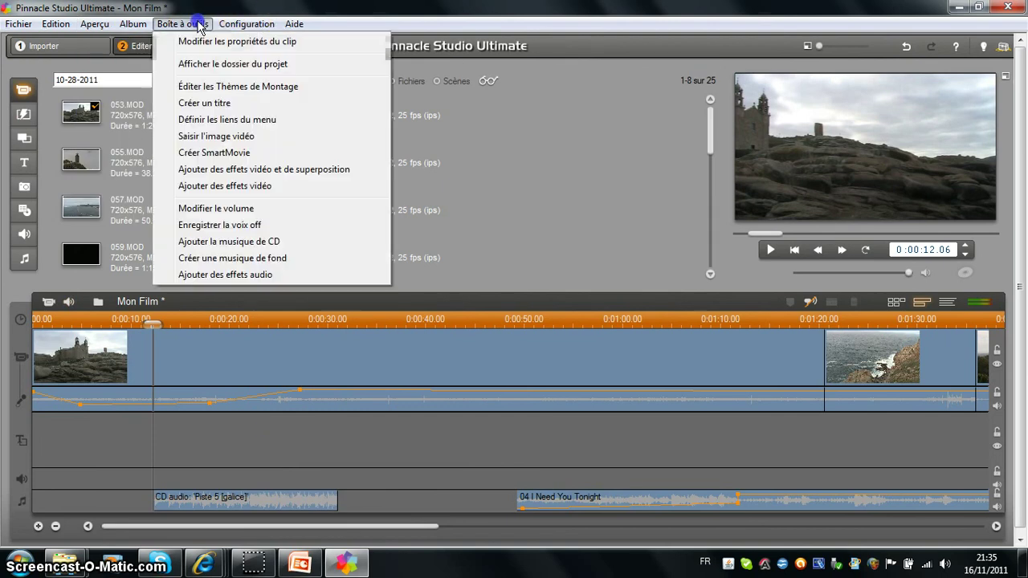
pyautogui.click(169, 259)
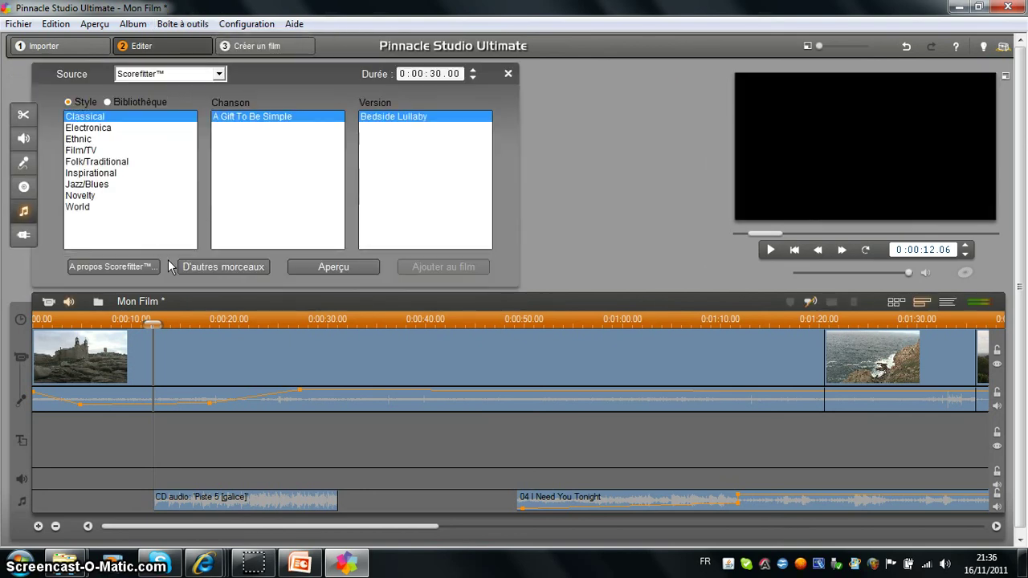
pyautogui.click(221, 74)
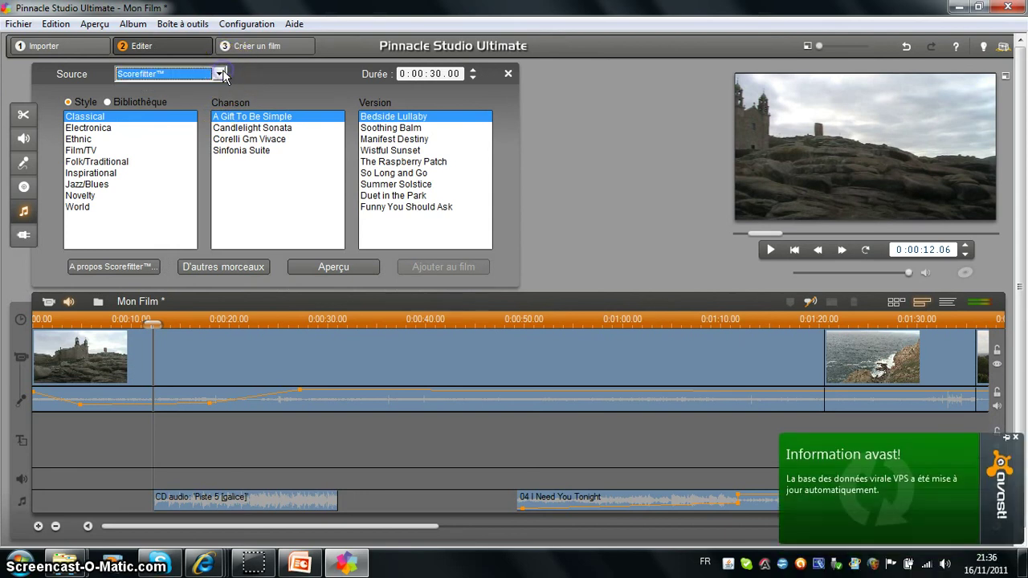
pyautogui.click(161, 96)
# Preview the Soothing Balm version of the Classical song A Gift To Be Simple
pyautogui.click(95, 119)
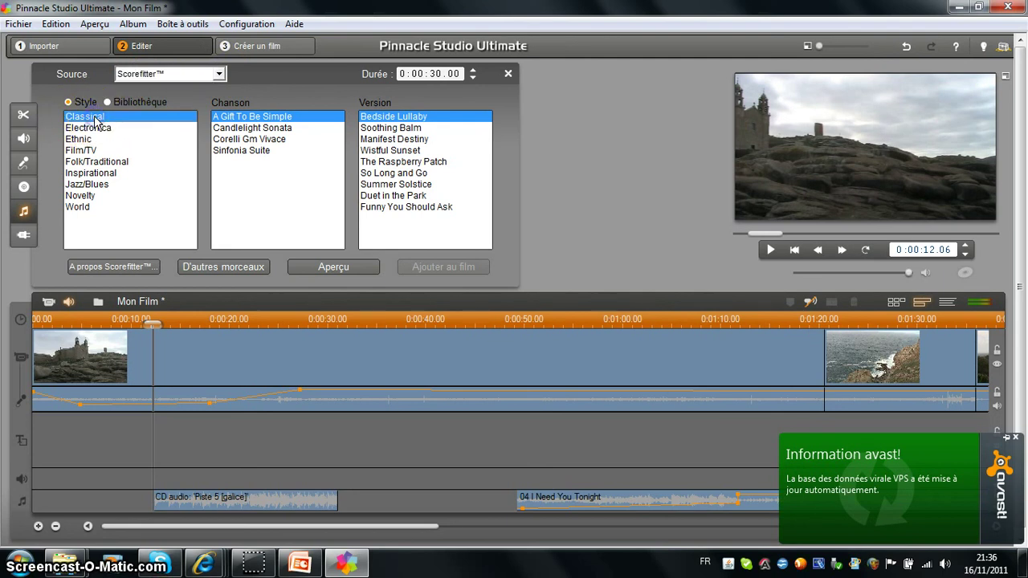
pyautogui.click(406, 131)
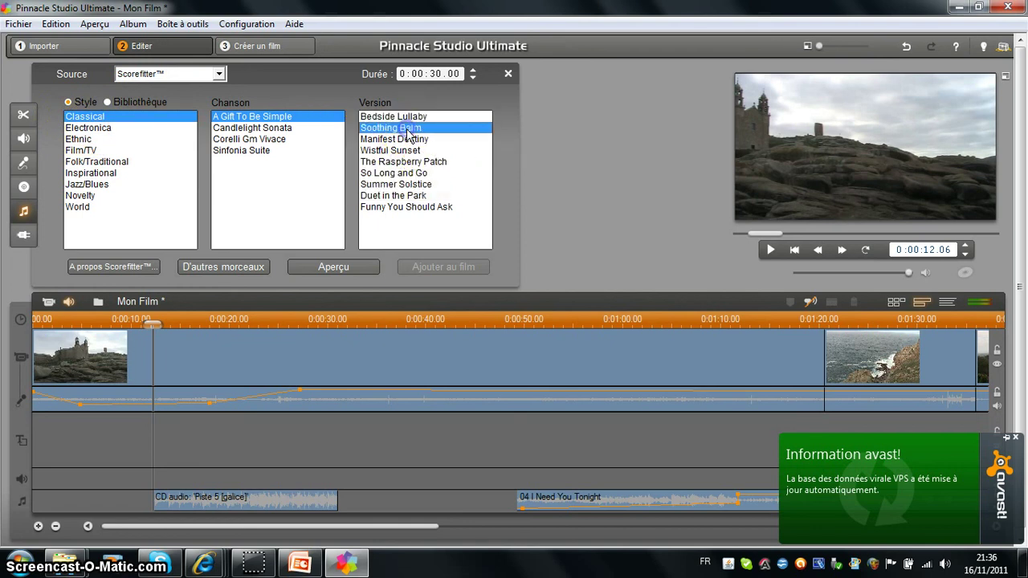
pyautogui.click(350, 266)
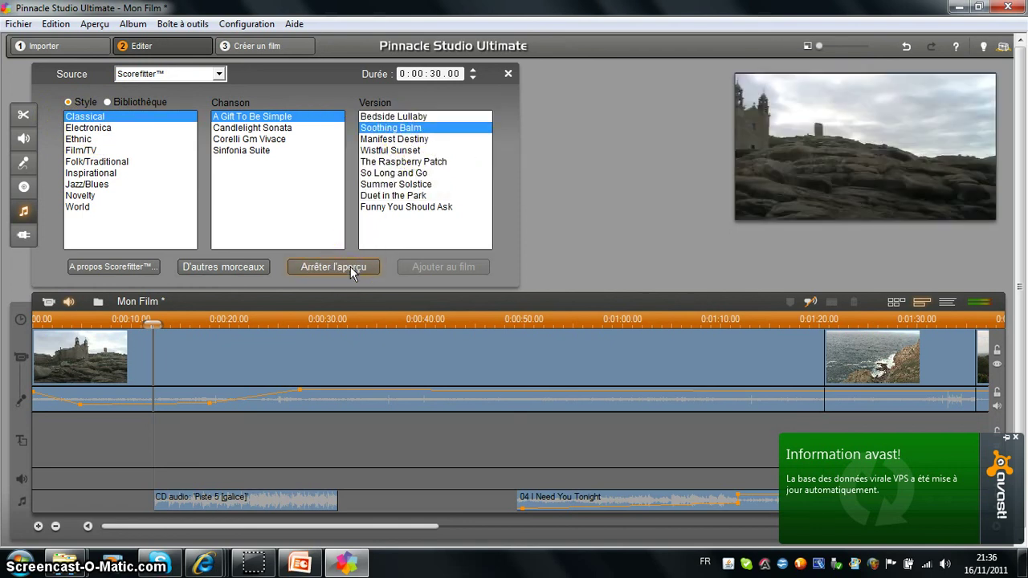
# Preview the Amazon Mistress version of the Ethnic song South American Adventure
pyautogui.click(83, 139)
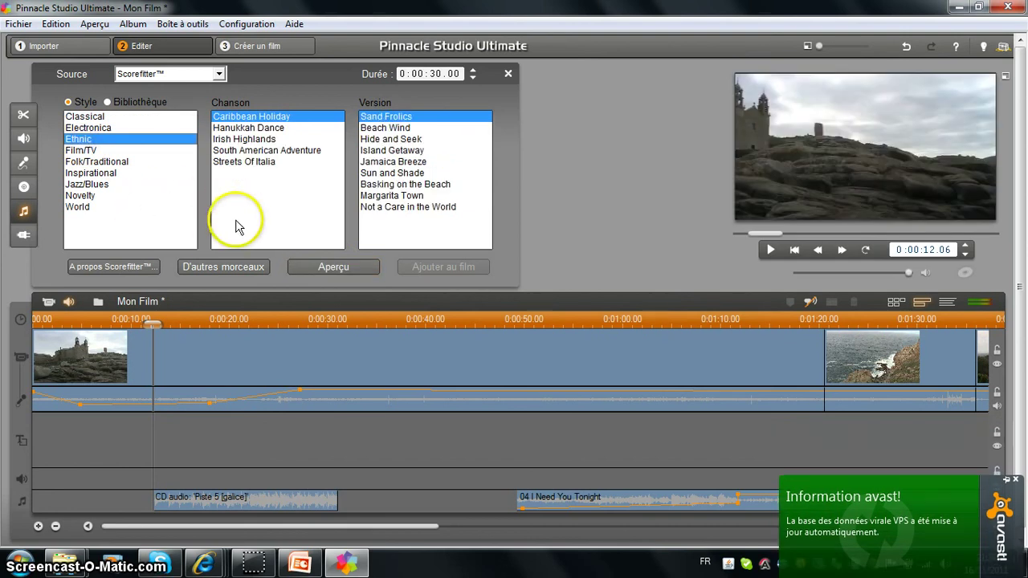
pyautogui.click(241, 151)
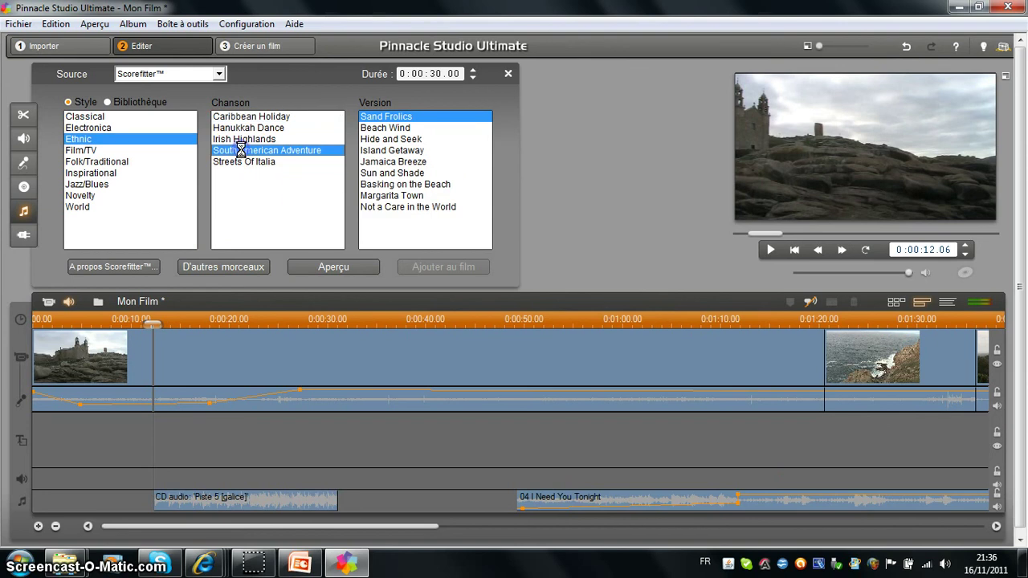
pyautogui.click(383, 195)
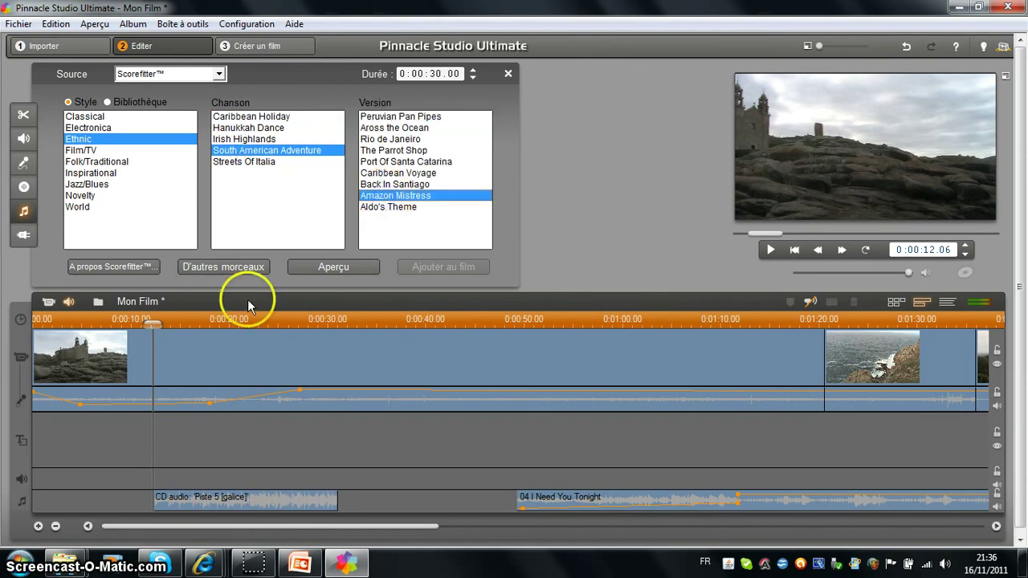
pyautogui.click(314, 273)
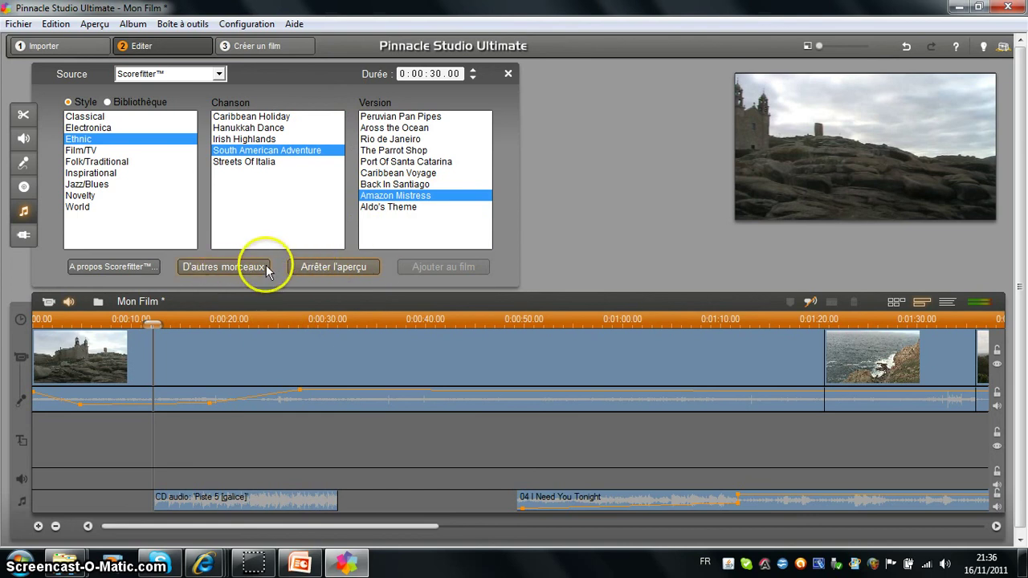
# Try to add the Film/TV song Waltz Of Spring in its Dainty Feet version, and choose The Jazz Kitchen under Jazz/Blues instead
pyautogui.click(390, 207)
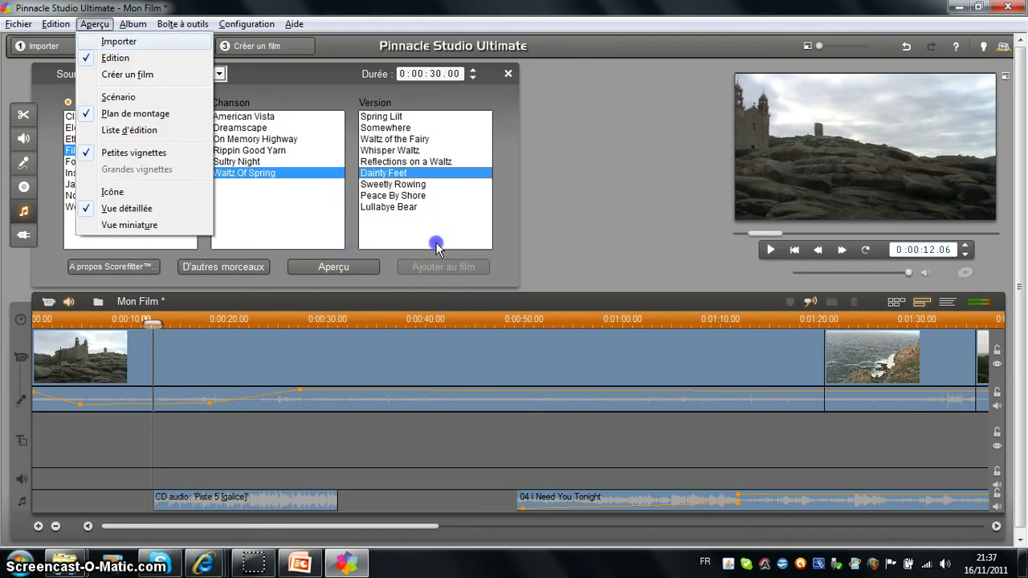
pyautogui.click(436, 267)
pyautogui.click(436, 269)
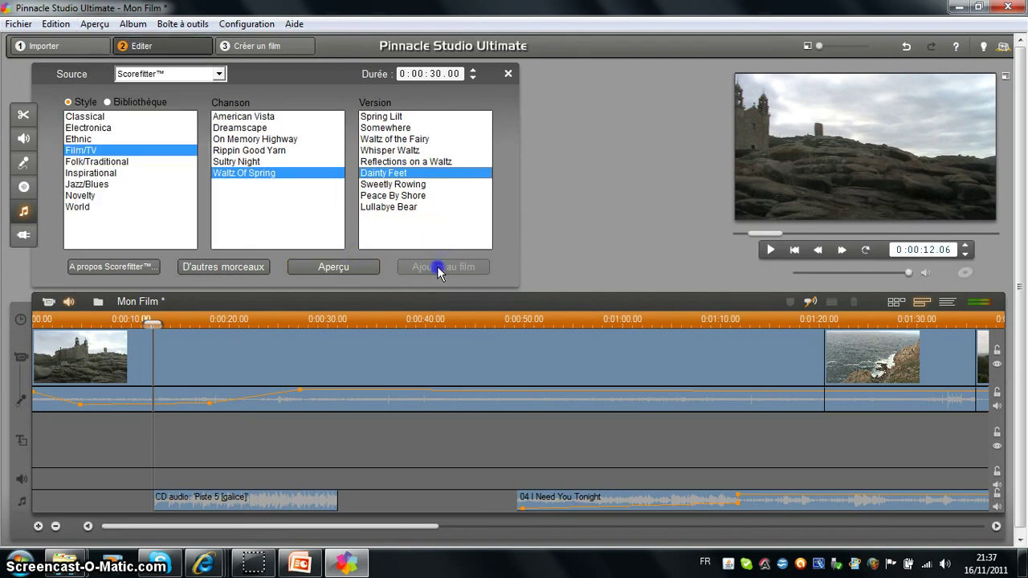
pyautogui.click(94, 184)
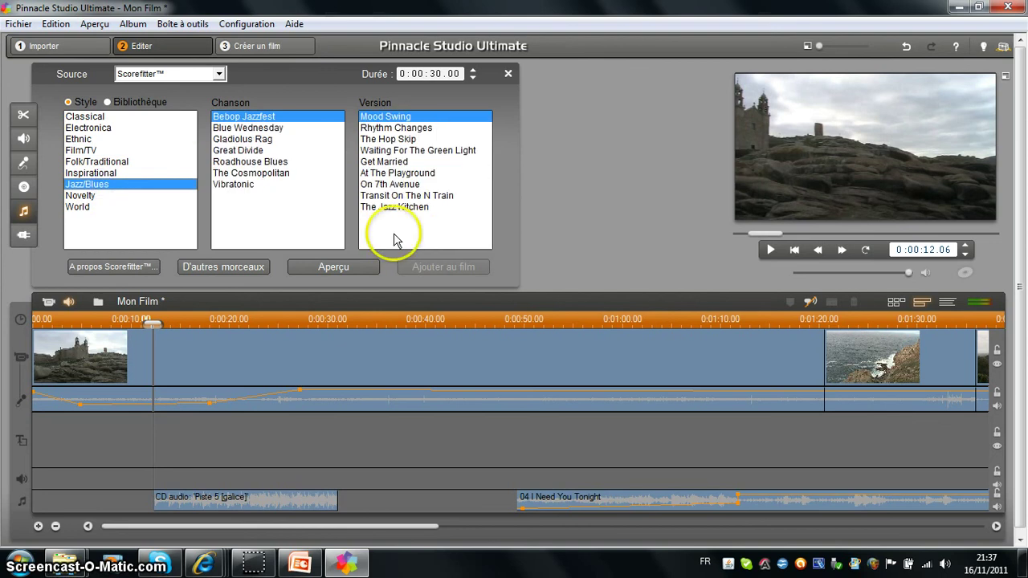
pyautogui.click(396, 206)
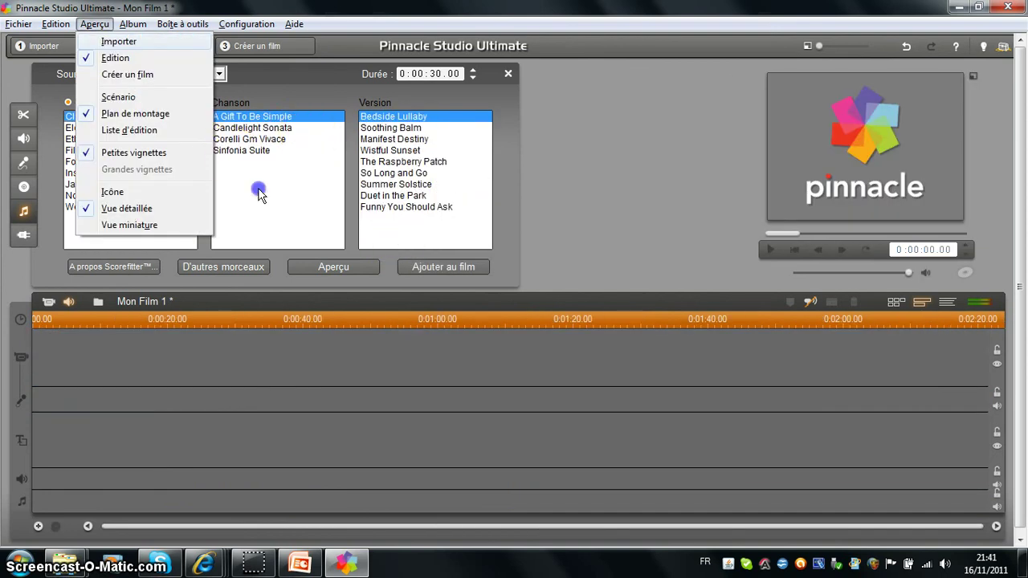
# Add the Jazz/Blues song Great Divide in its Loud and Proud version to Mon Film 1 as background music
pyautogui.click(236, 167)
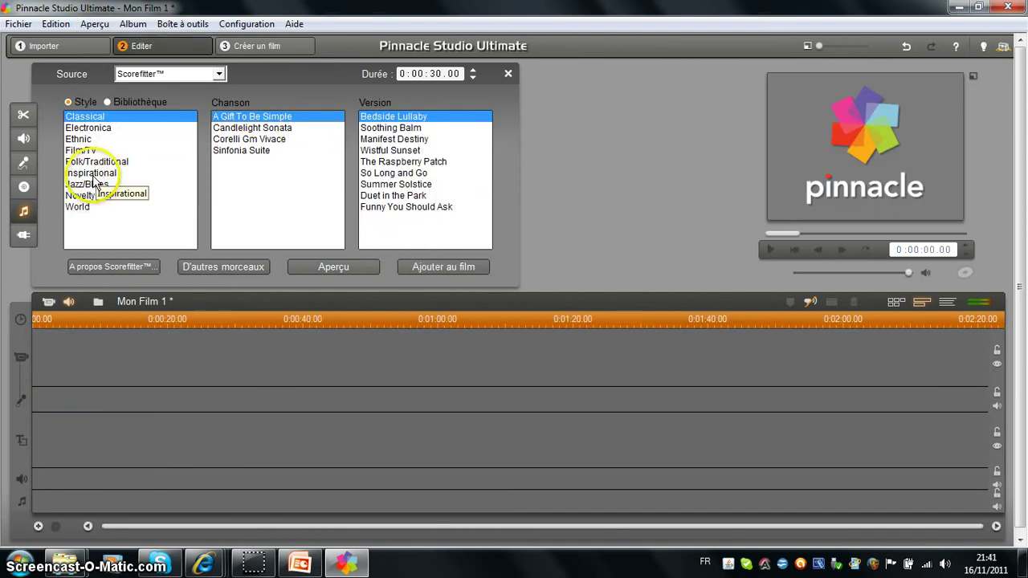
pyautogui.click(95, 184)
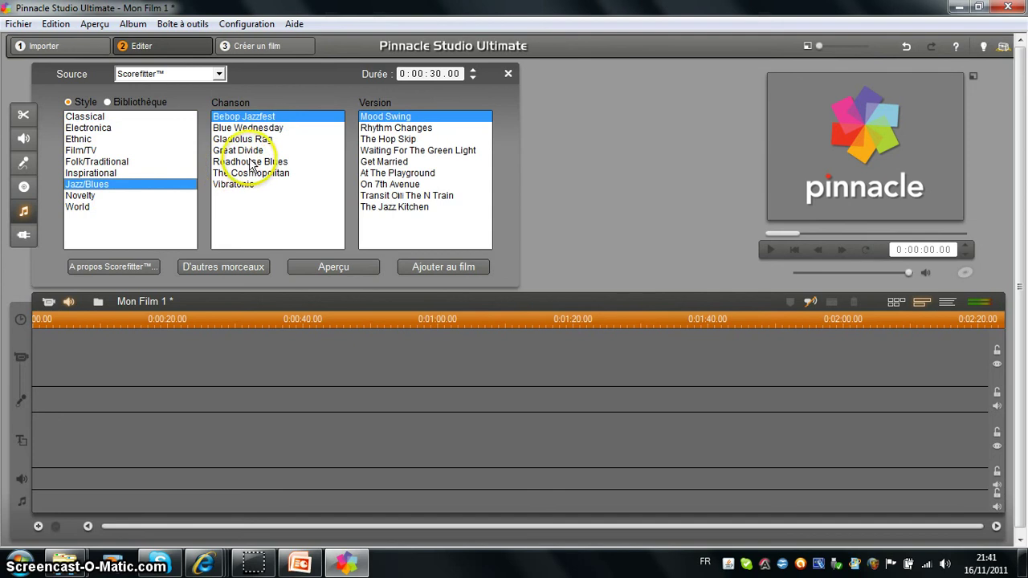
pyautogui.click(249, 151)
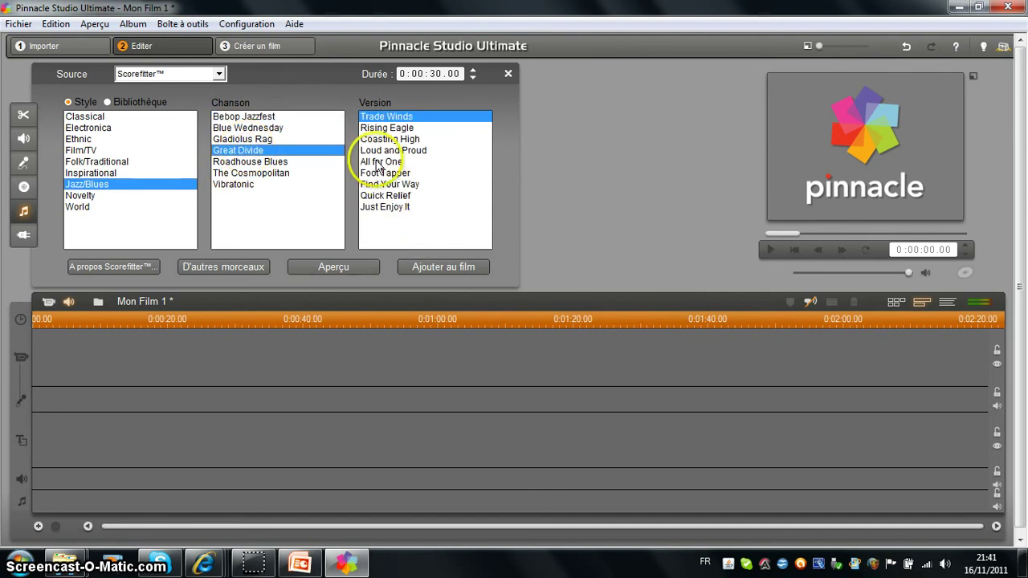
pyautogui.click(382, 153)
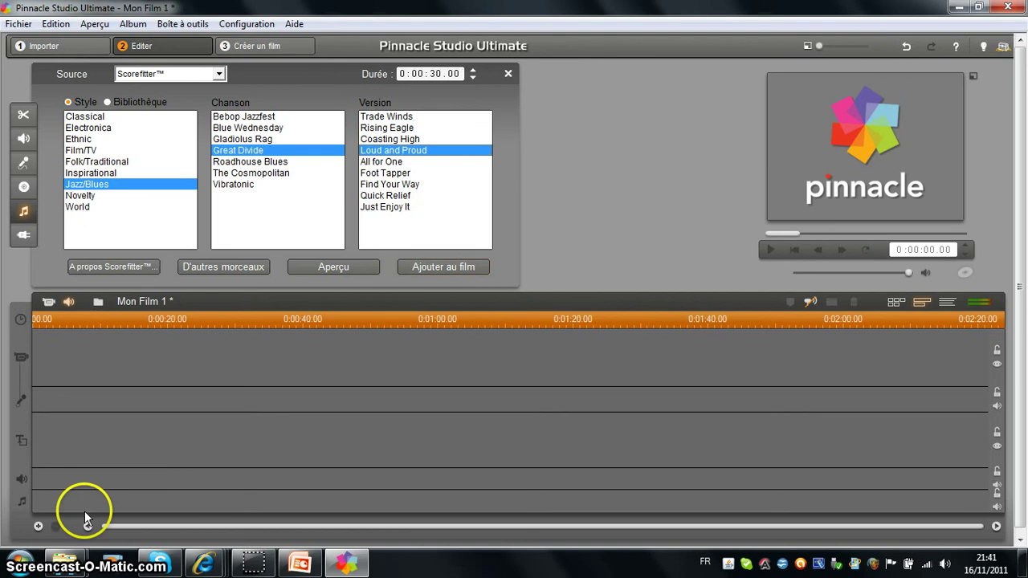
pyautogui.click(435, 269)
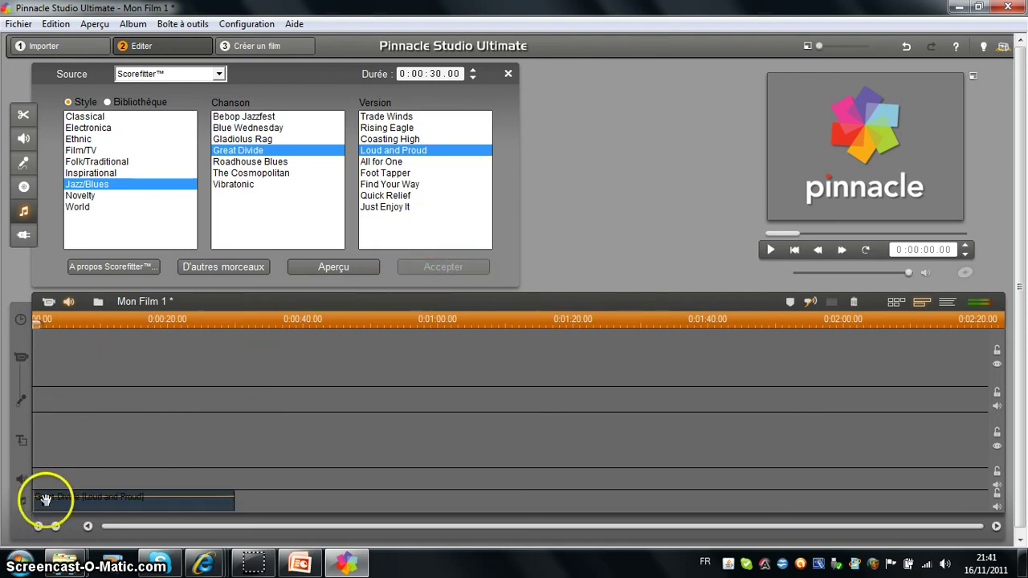
pyautogui.click(56, 526)
pyautogui.click(55, 526)
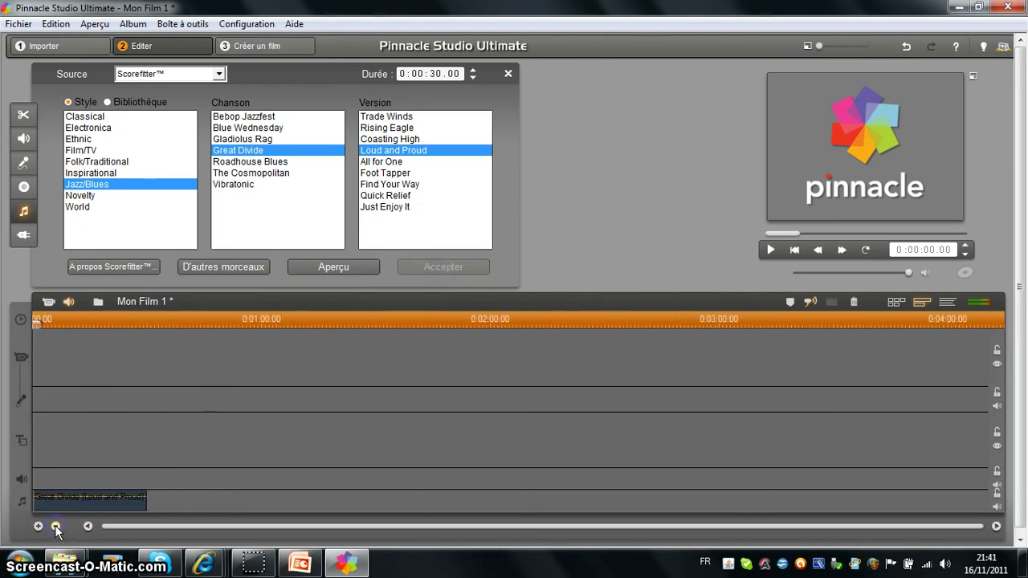
pyautogui.click(55, 526)
pyautogui.click(56, 526)
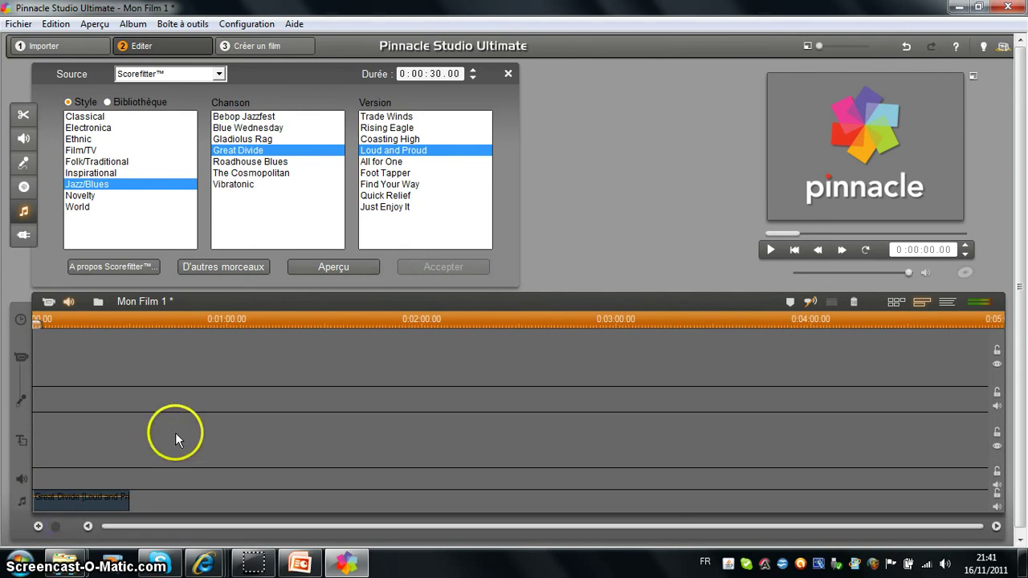